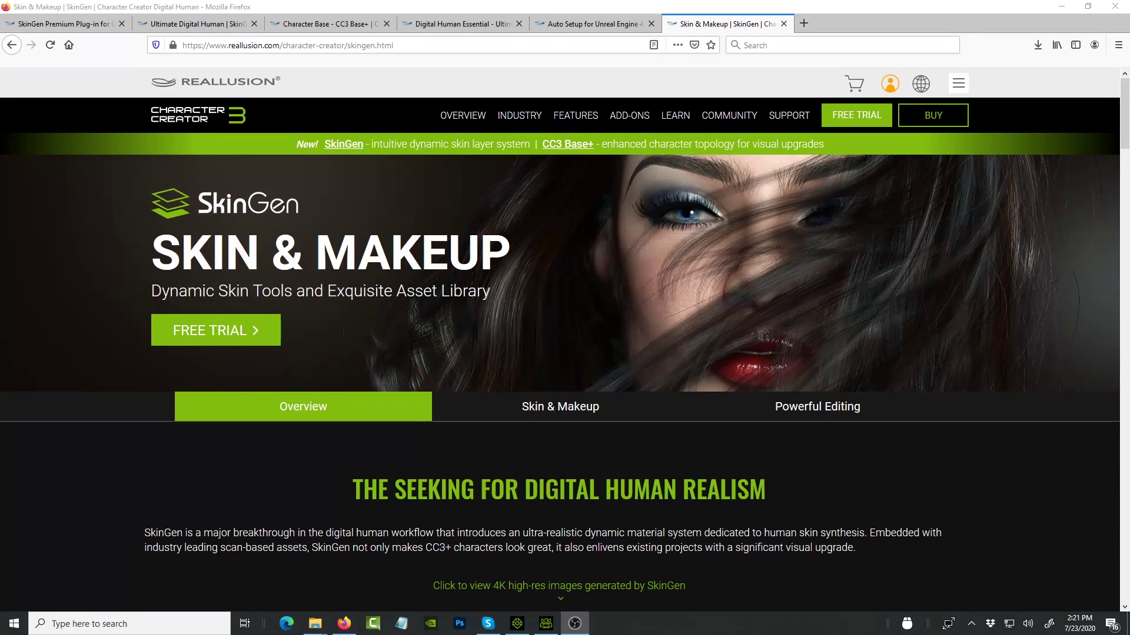
Bring Firefox forward and scroll the SkinGen page down to the image gallery.
click(956, 457)
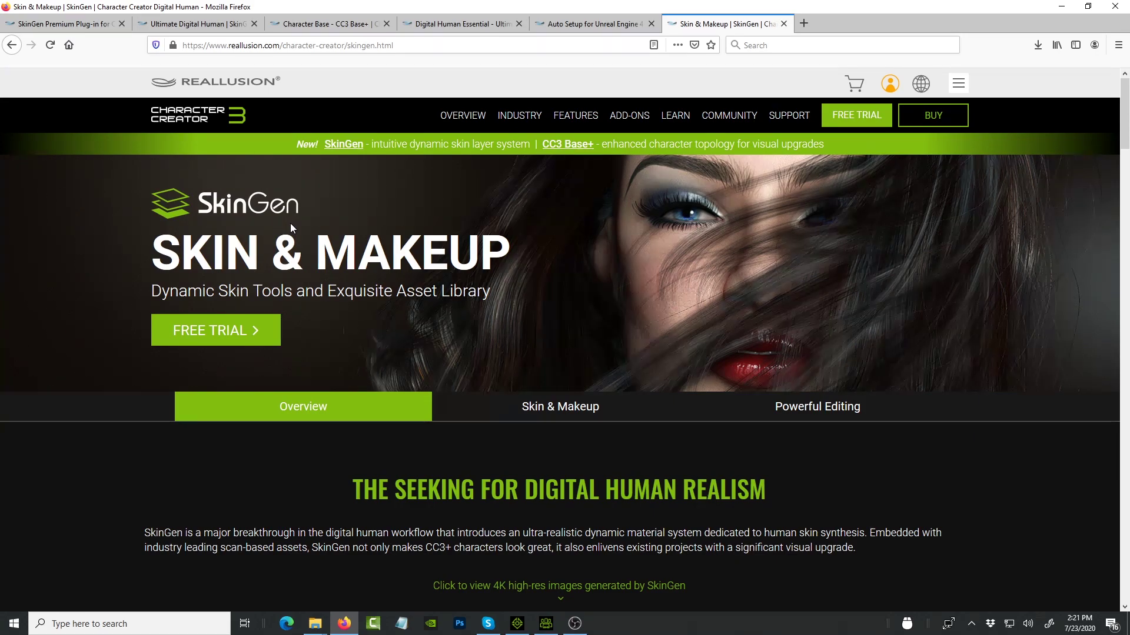
scroll(291, 224, down, 2)
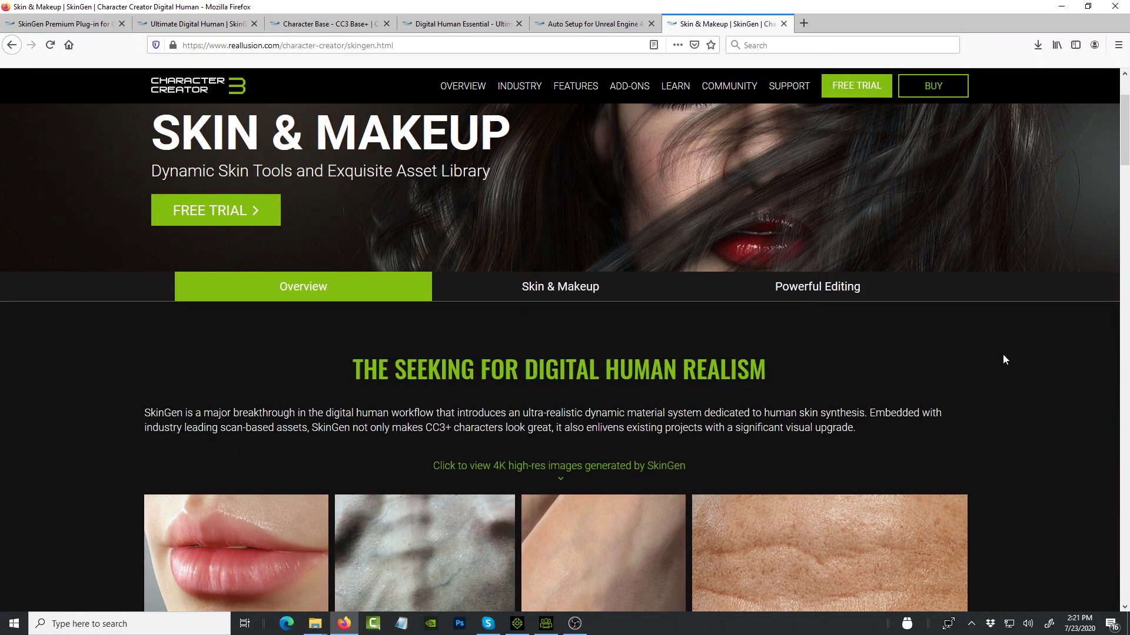
scroll(1005, 359, down, 4)
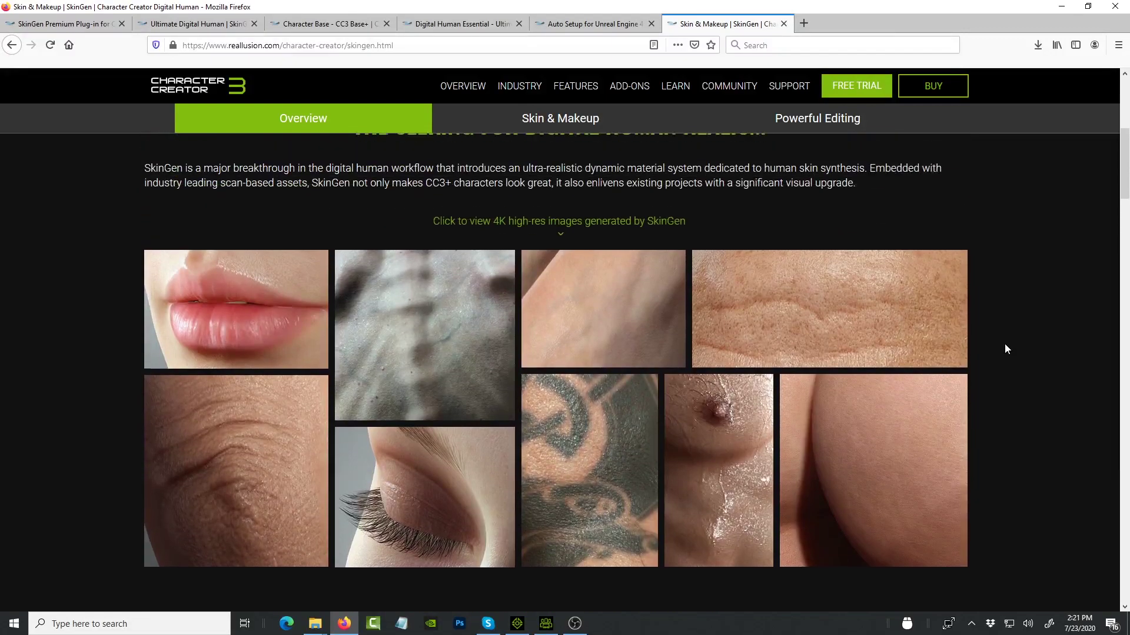
View the lips, back skin and eyelash close-up gallery images full size in the lightbox.
click(297, 334)
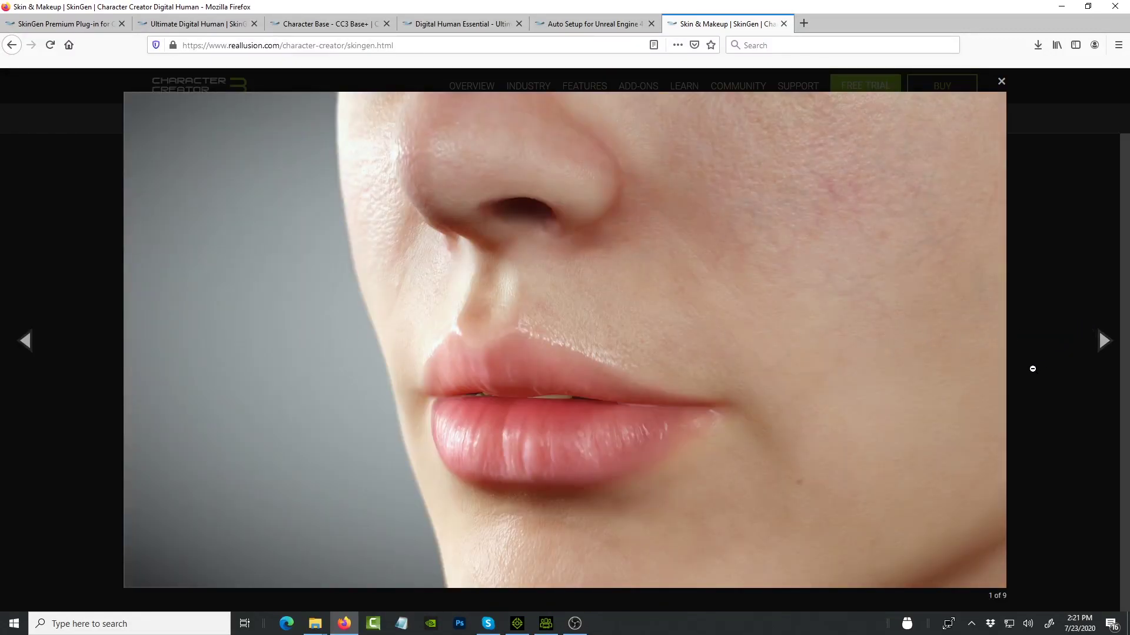
click(1000, 82)
click(458, 321)
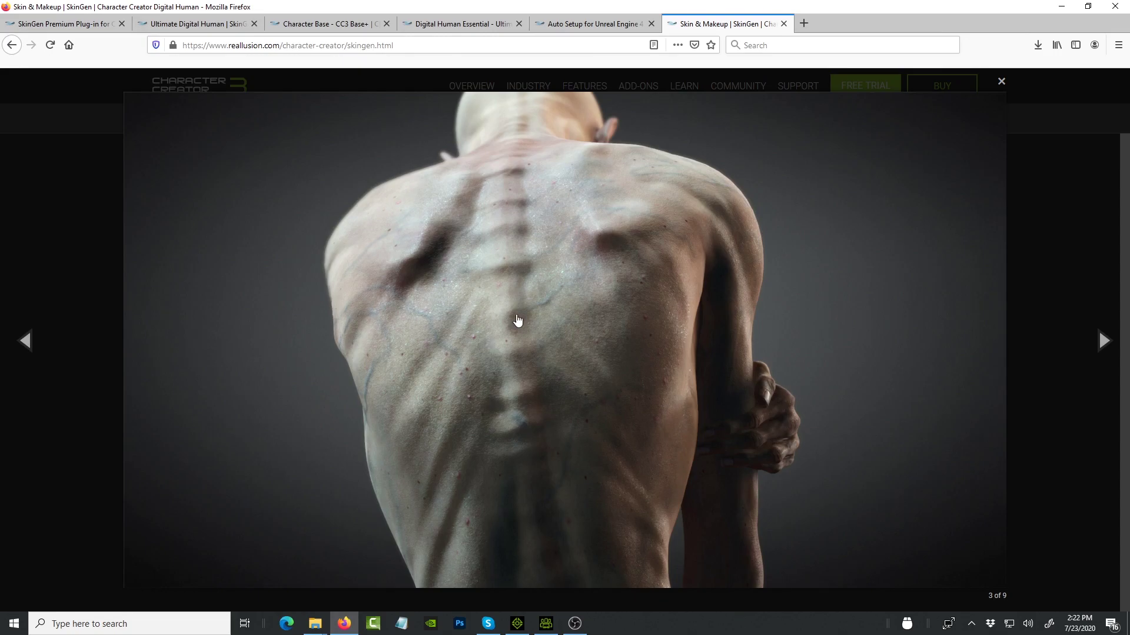
click(1002, 82)
scroll(529, 436, down, 1)
click(441, 461)
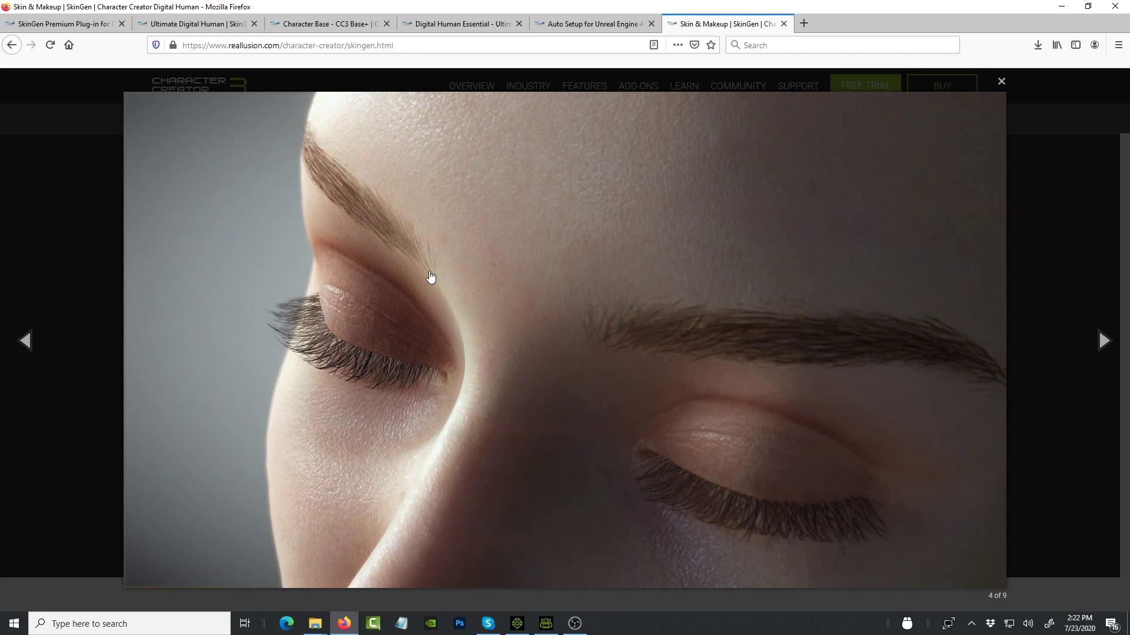
Close the lightbox and scroll past the bundle, texture partners and comparison to the footer.
click(1000, 82)
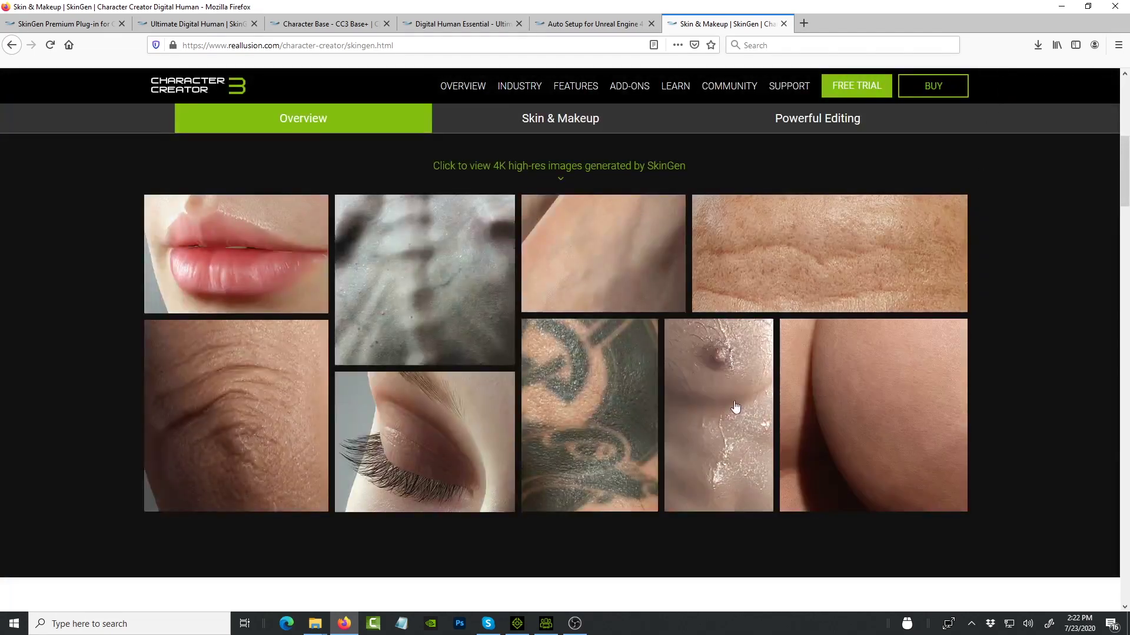
scroll(736, 400, down, 10)
scroll(740, 388, up, 3)
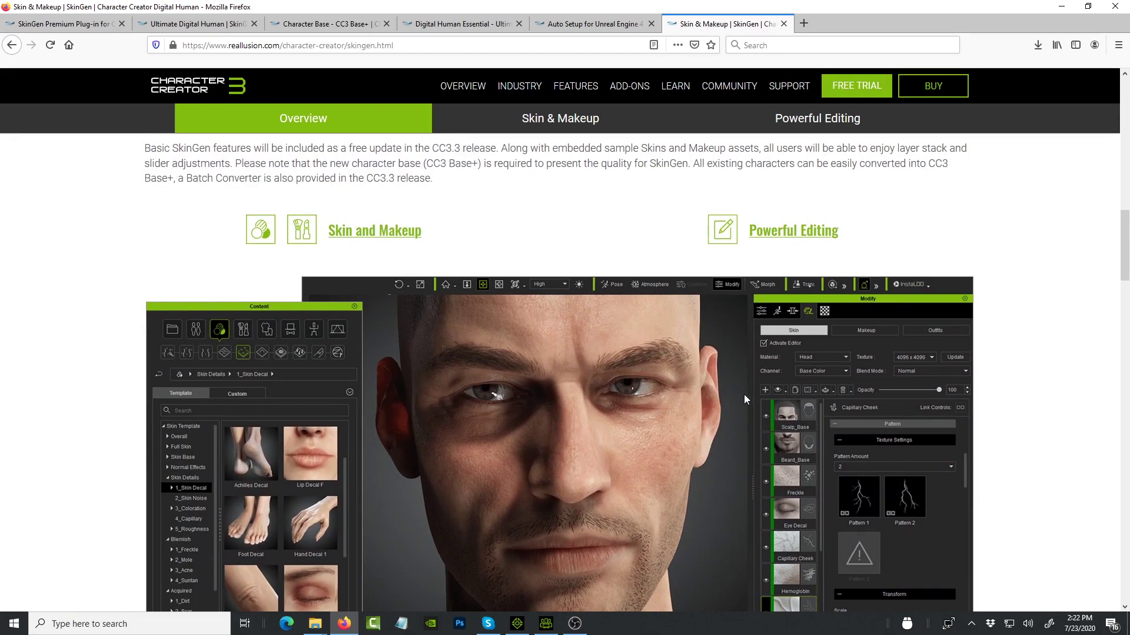
scroll(744, 394, down, 7)
scroll(746, 377, down, 10)
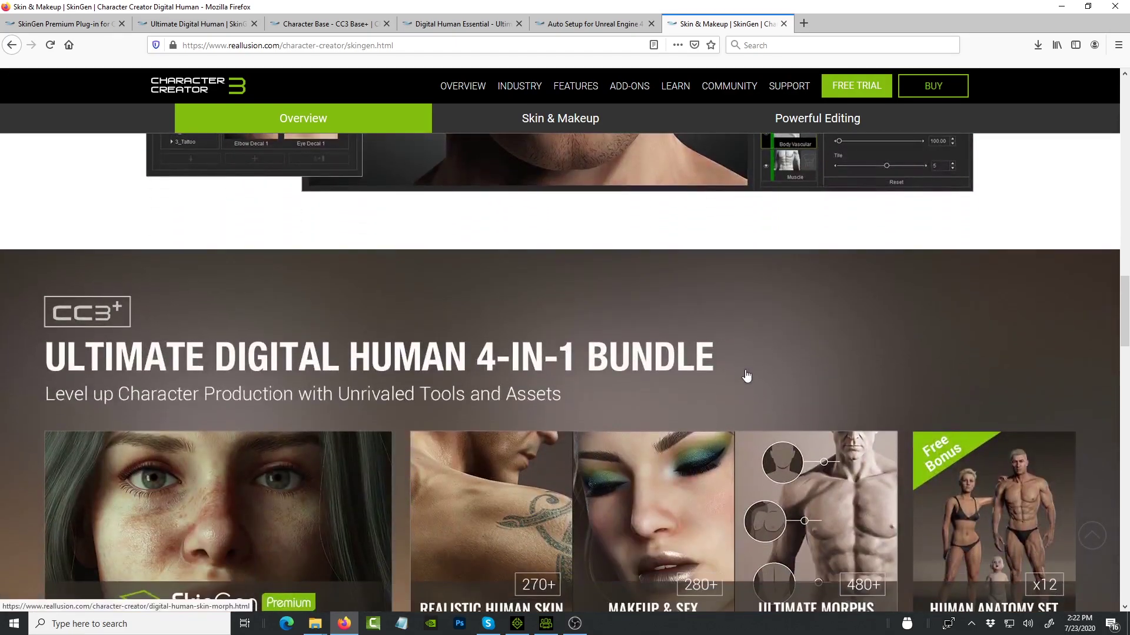
scroll(743, 348, down, 8)
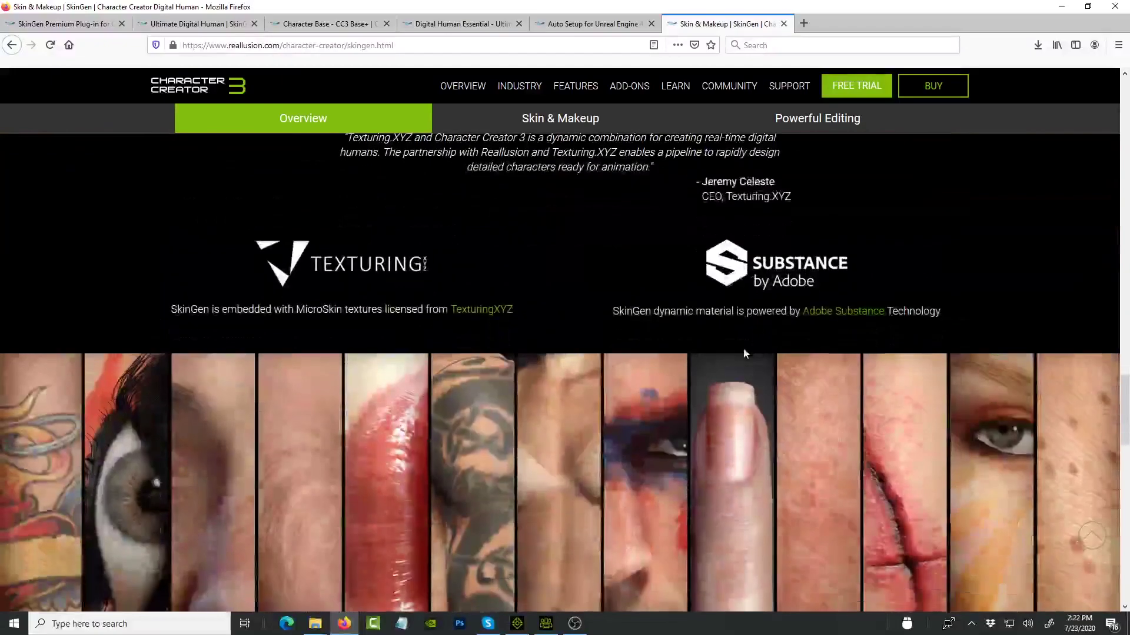
scroll(744, 347, up, 2)
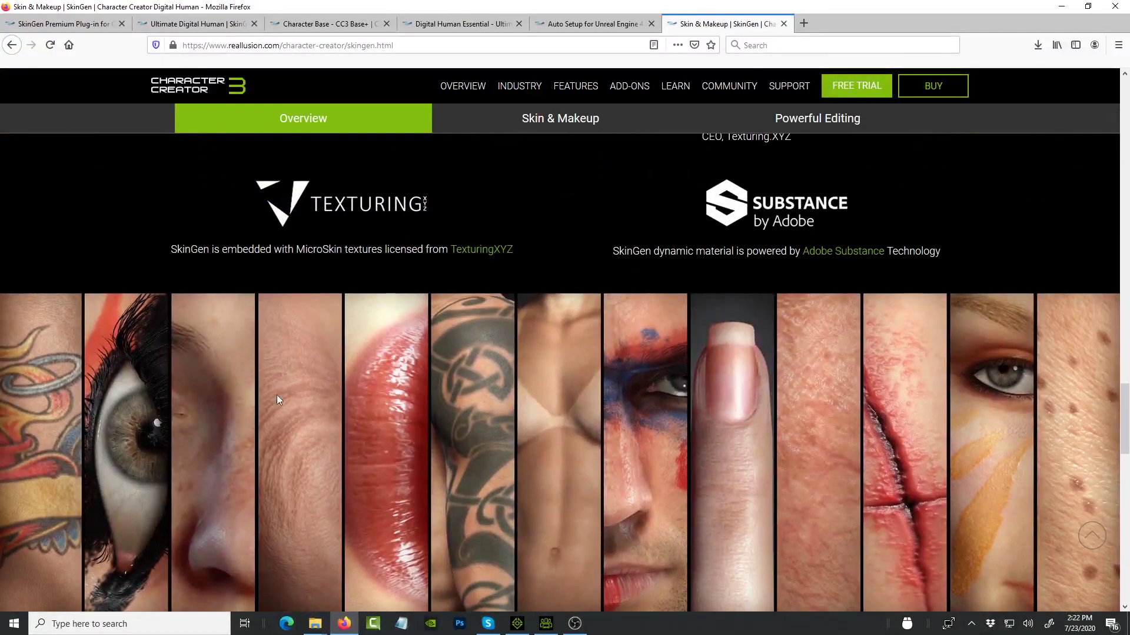
scroll(718, 379, down, 7)
scroll(731, 374, up, 4)
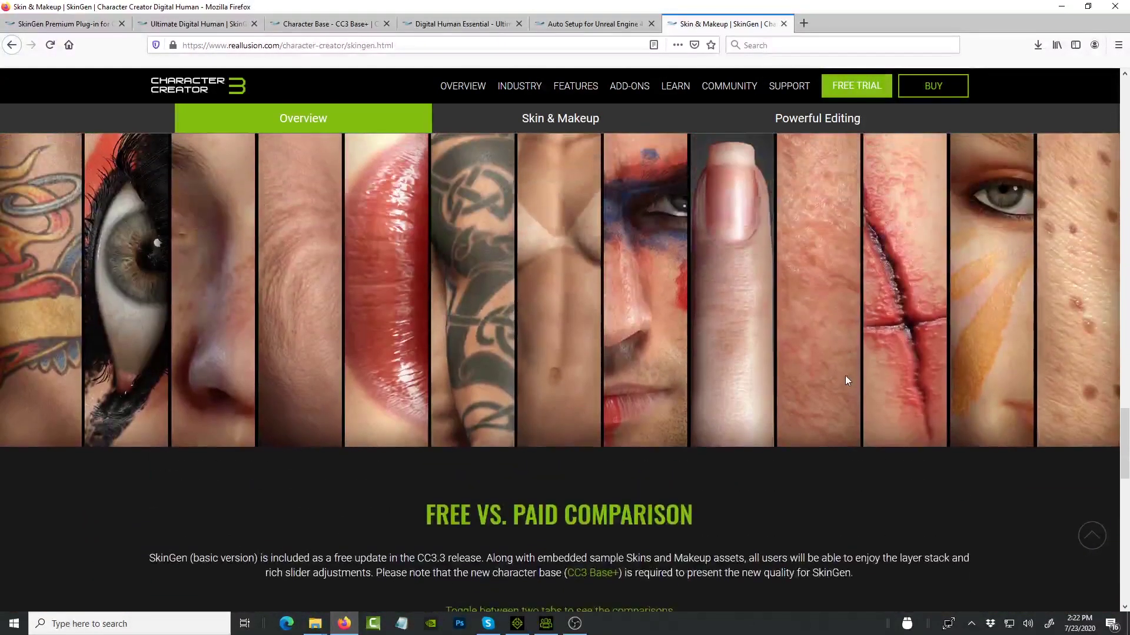
scroll(755, 376, down, 8)
scroll(692, 406, down, 2)
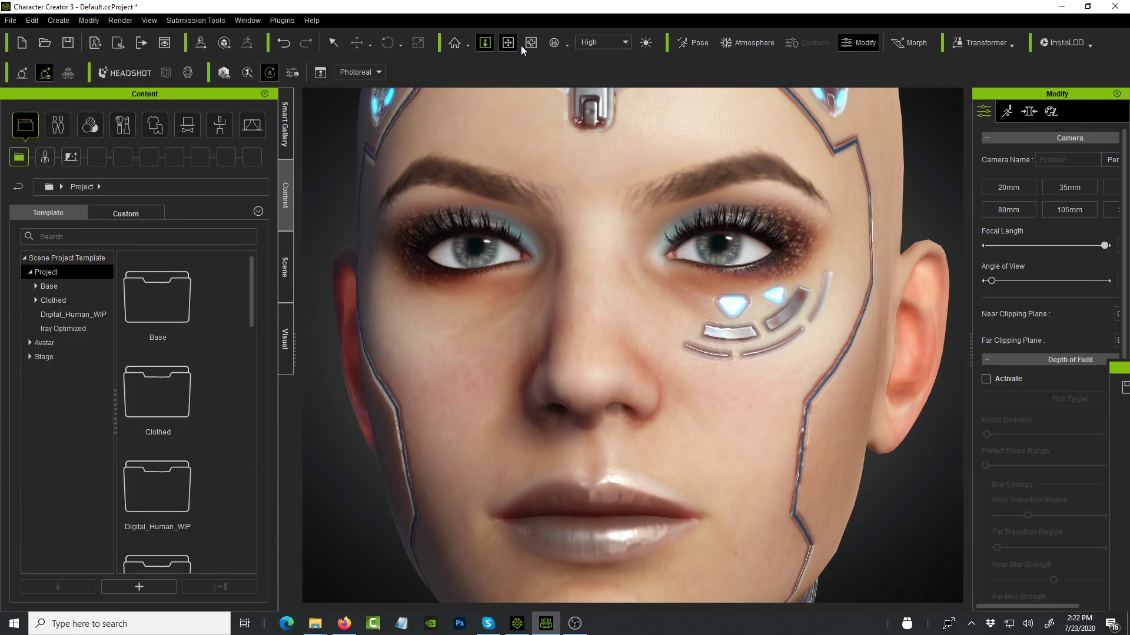
Orbit and zoom in on the cyborg woman's face, then pan to centre one eye.
right_drag(695, 392, 588, 403)
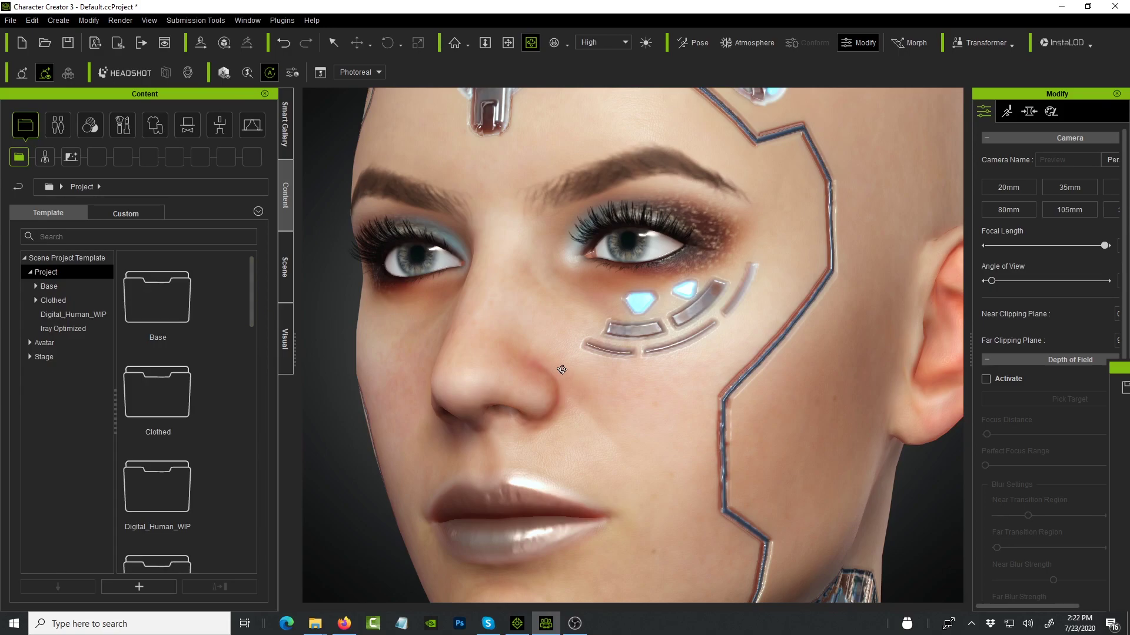
right_drag(562, 370, 769, 378)
right_drag(564, 360, 780, 273)
scroll(747, 260, up, 3)
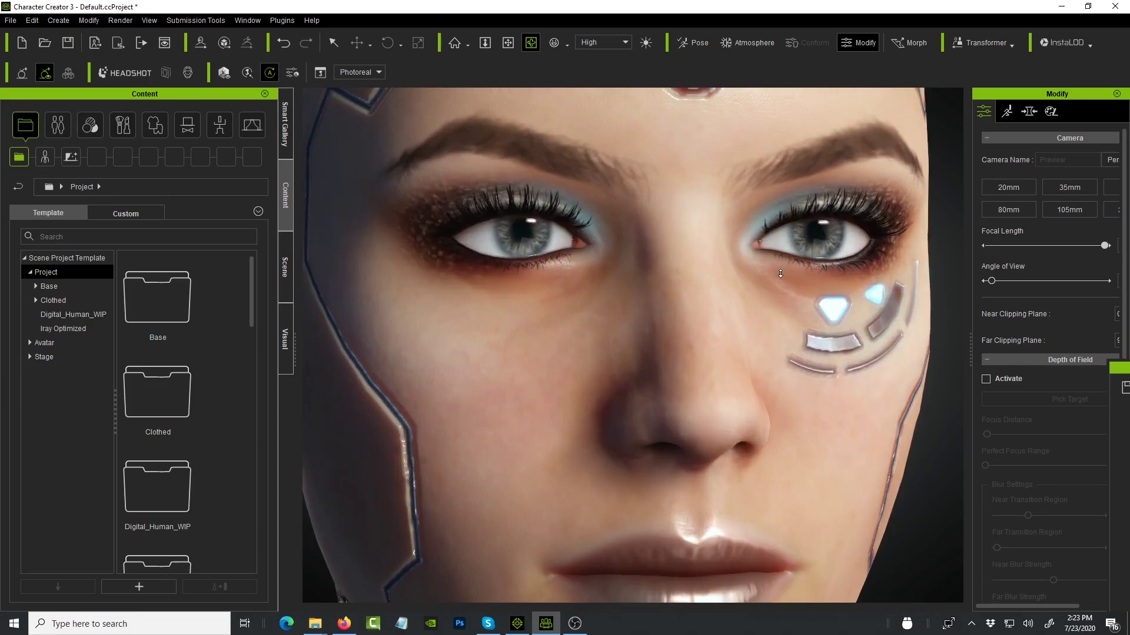
scroll(780, 274, up, 2)
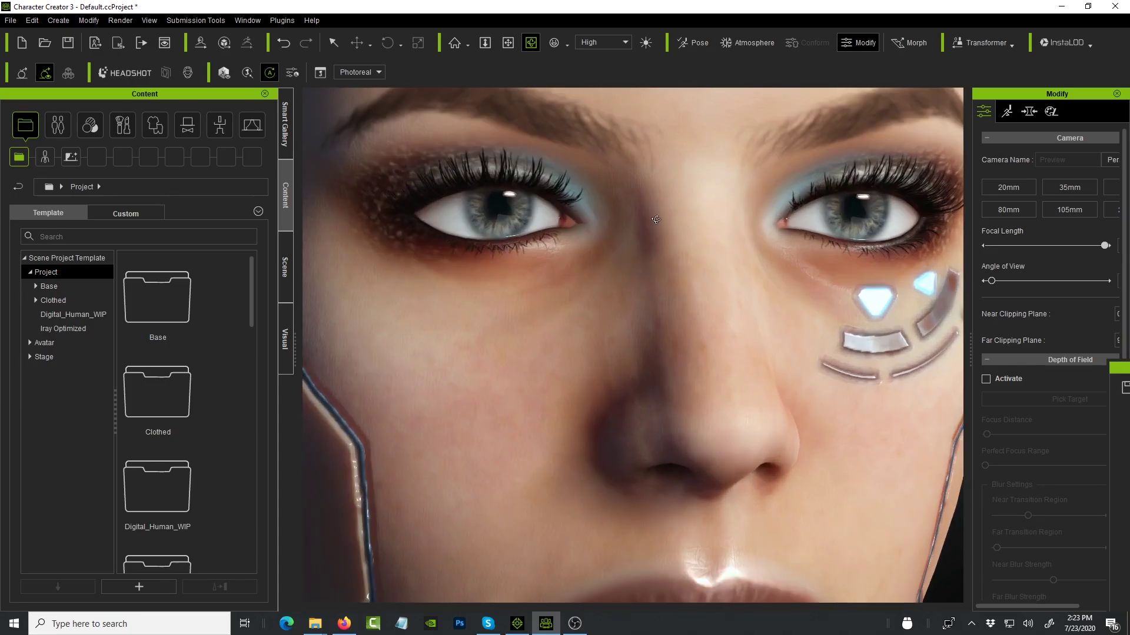
scroll(647, 218, up, 2)
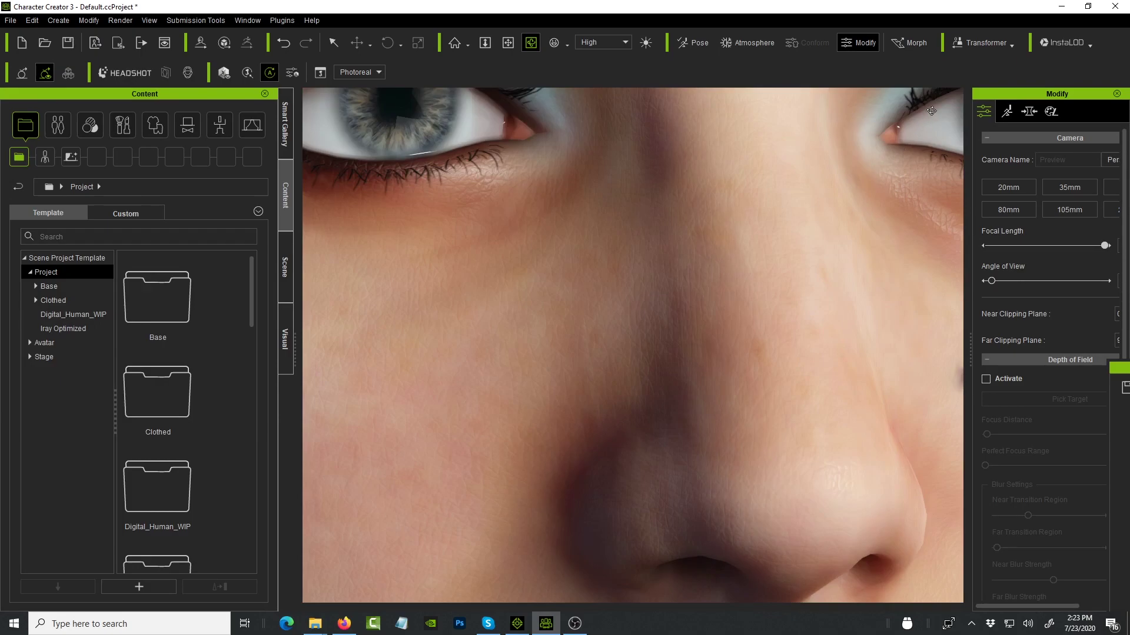
click(508, 42)
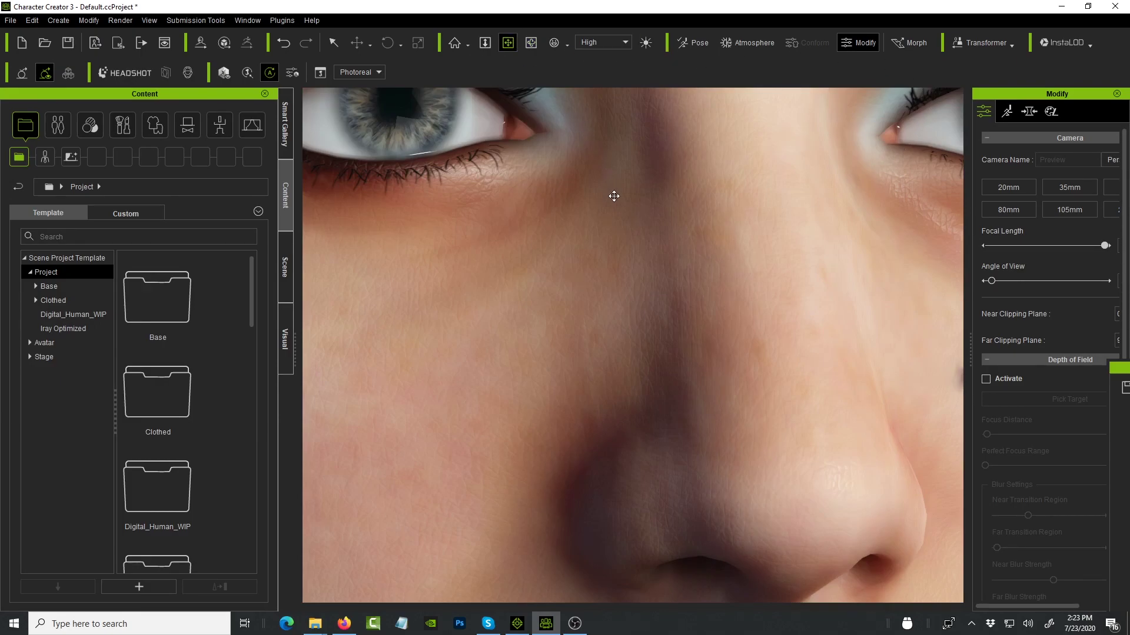
drag(612, 196, 660, 399)
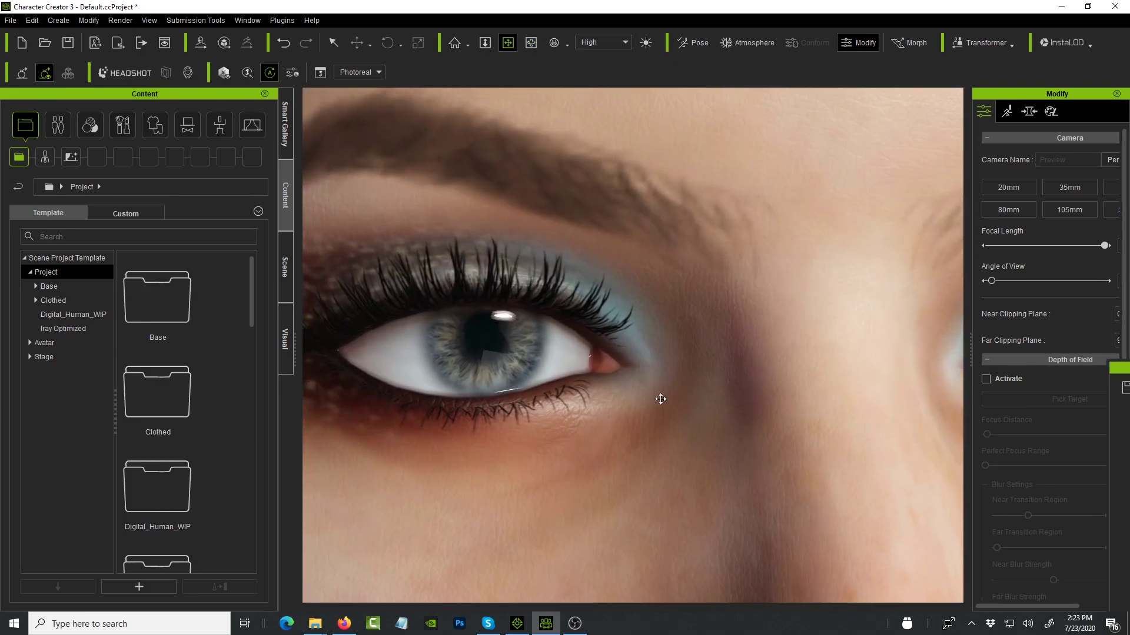
Switch to the SkinGen page in Firefox and scroll back up through it.
click(344, 623)
scroll(529, 382, up, 8)
scroll(574, 336, up, 4)
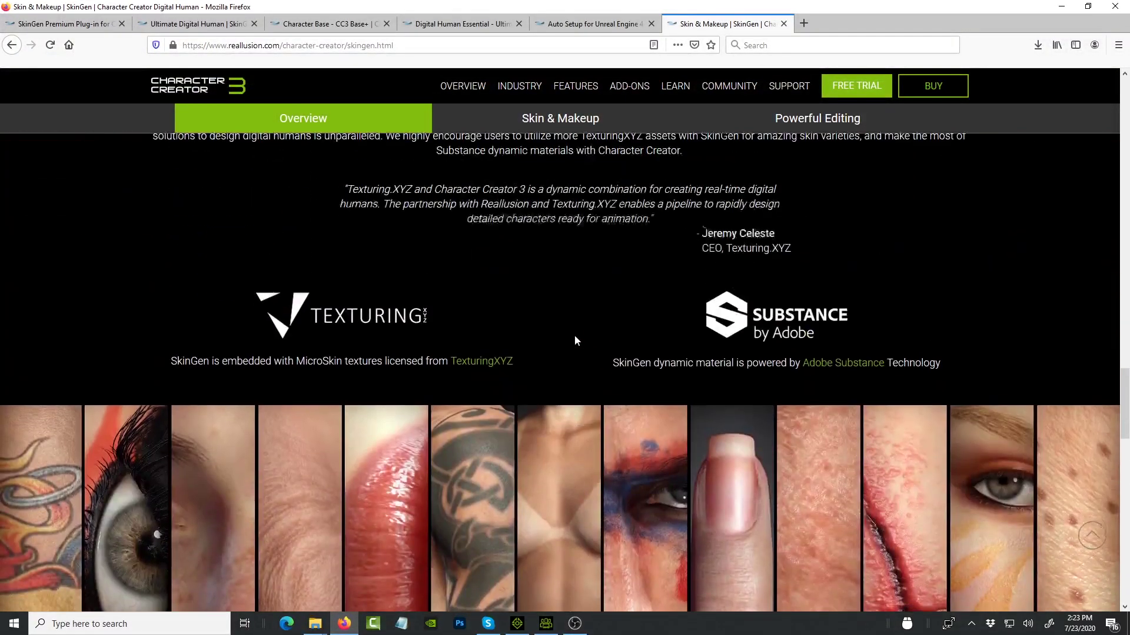
scroll(475, 454, down, 3)
scroll(479, 438, up, 1)
scroll(479, 436, up, 18)
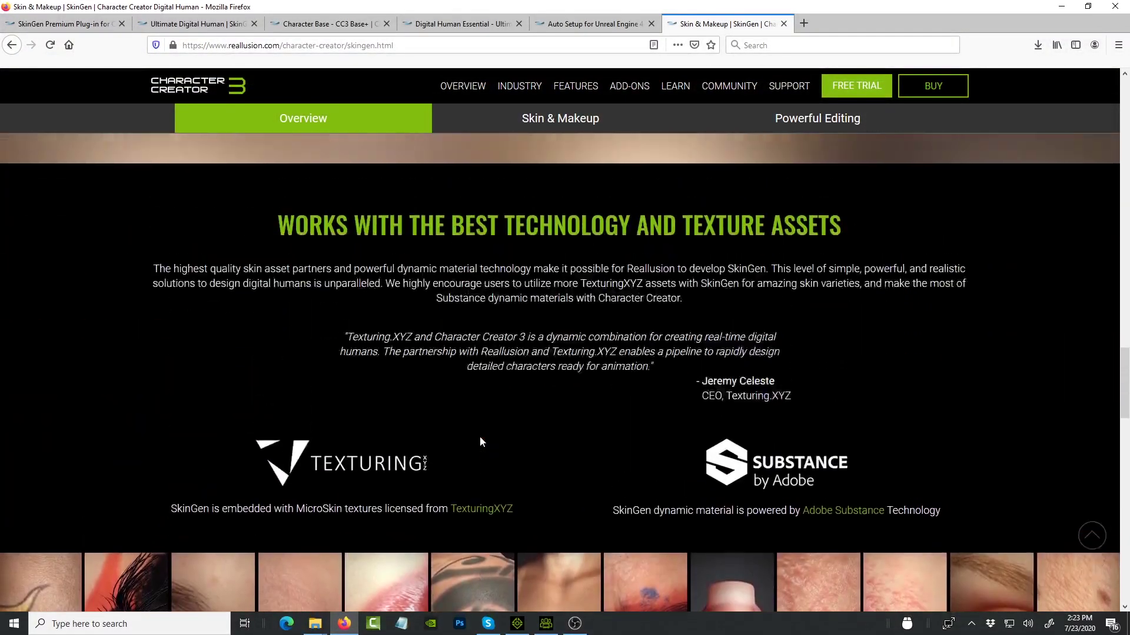
scroll(479, 436, up, 9)
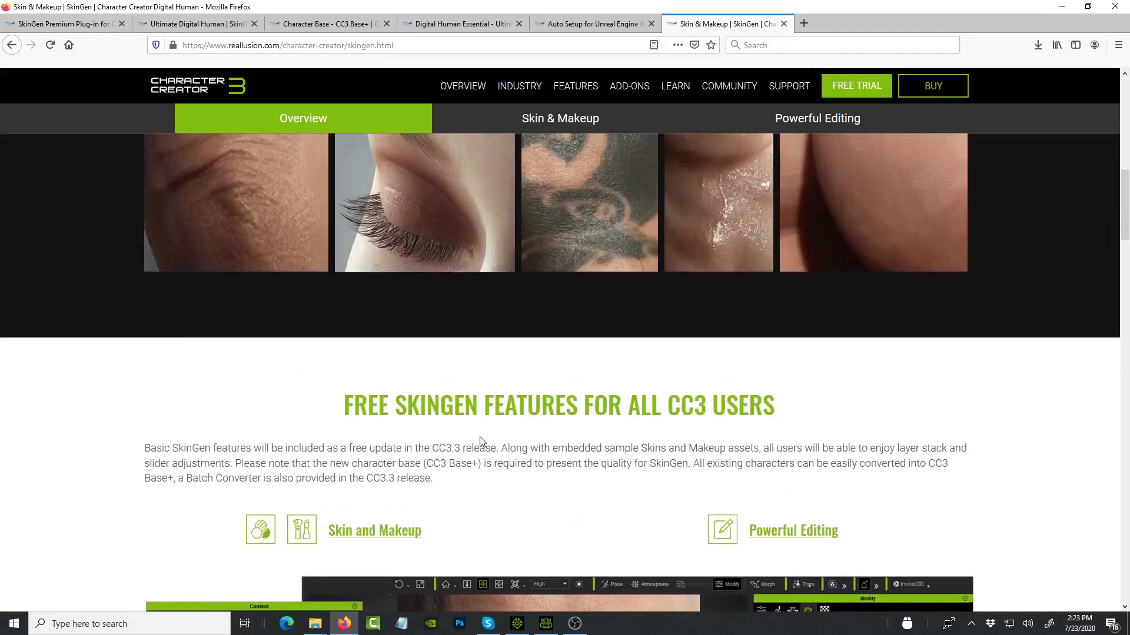
Return to Character Creator, shift the eye close-up, then orbit to the side of the face and zoom out.
click(1060, 5)
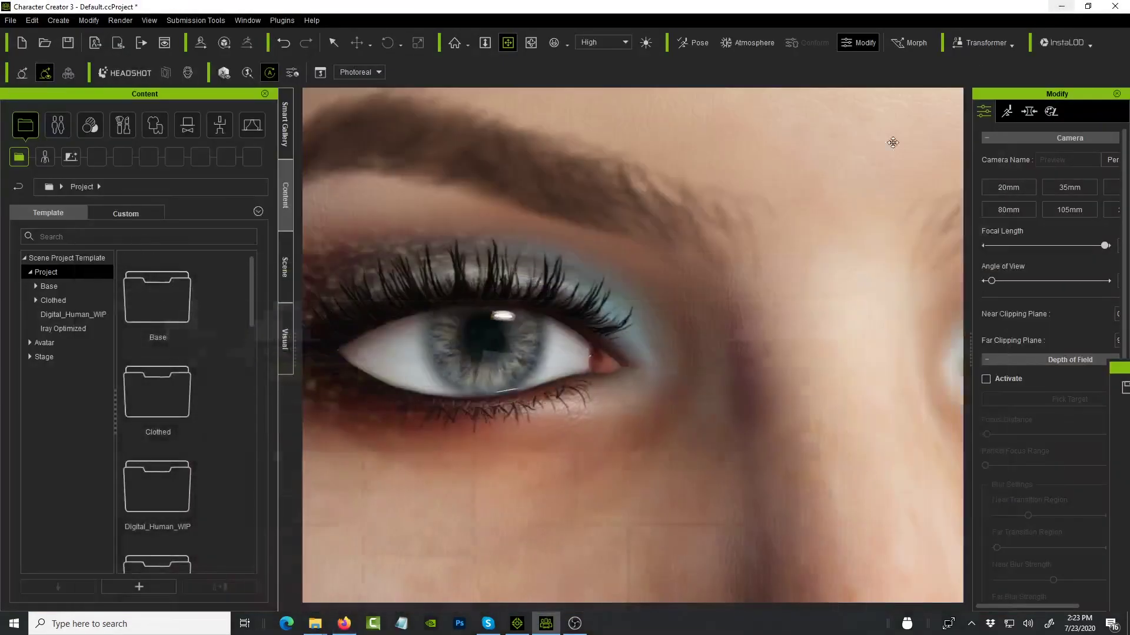
middle_drag(609, 389, 581, 325)
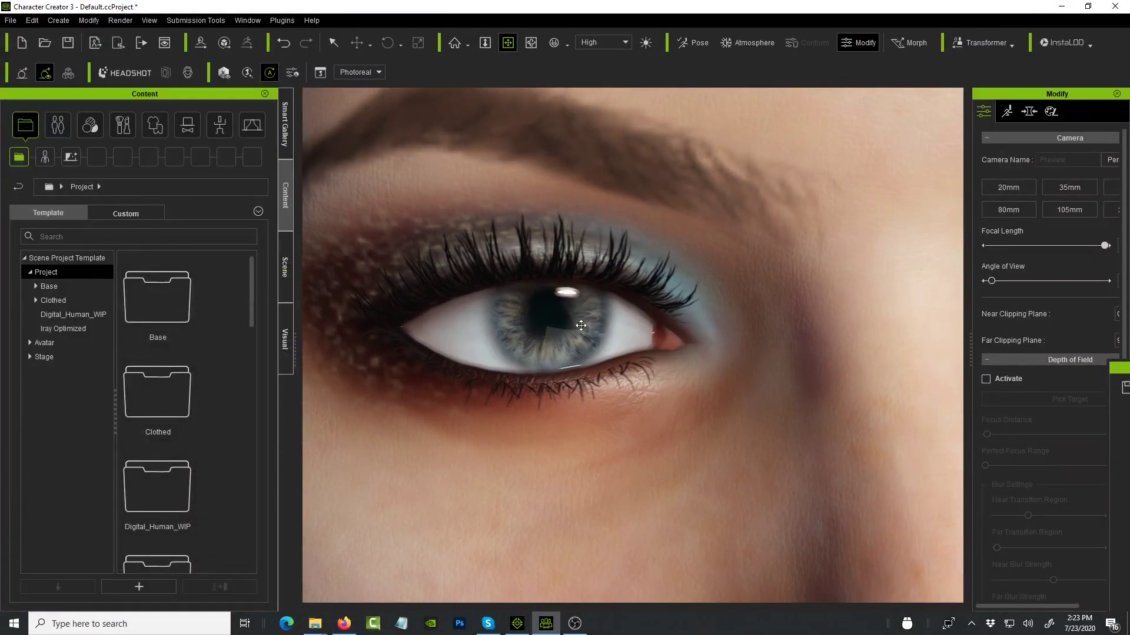
click(531, 42)
drag(528, 355, 402, 409)
scroll(630, 378, down, 5)
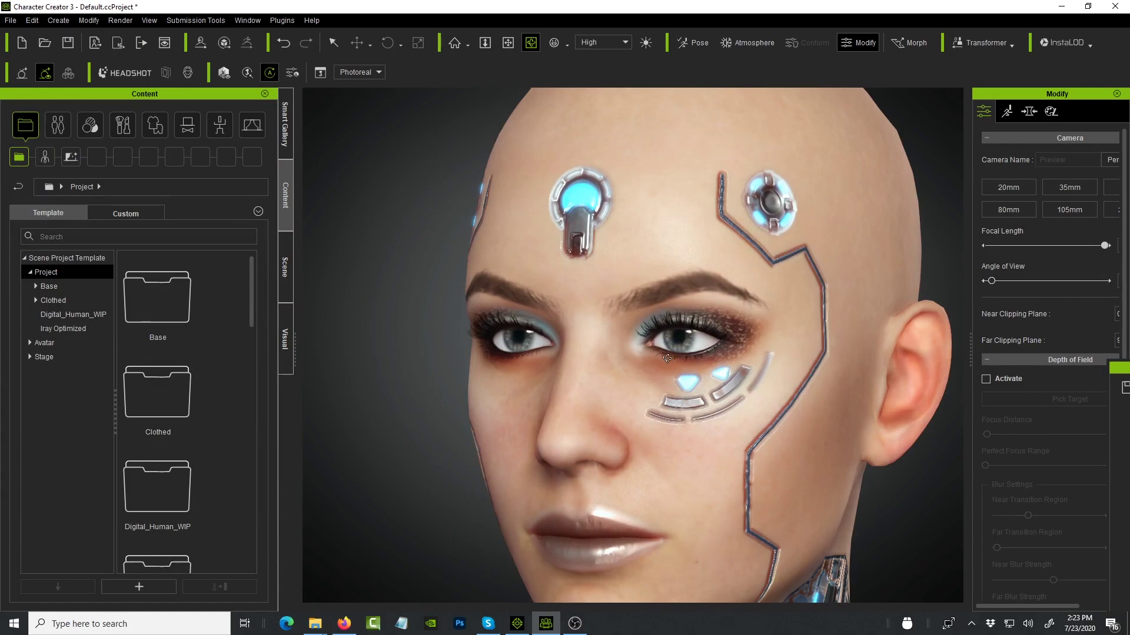
Pan up to the neck and jaw, orbit through a left profile to a front view, and zoom out.
click(508, 43)
drag(748, 477, 693, 305)
drag(716, 402, 895, 373)
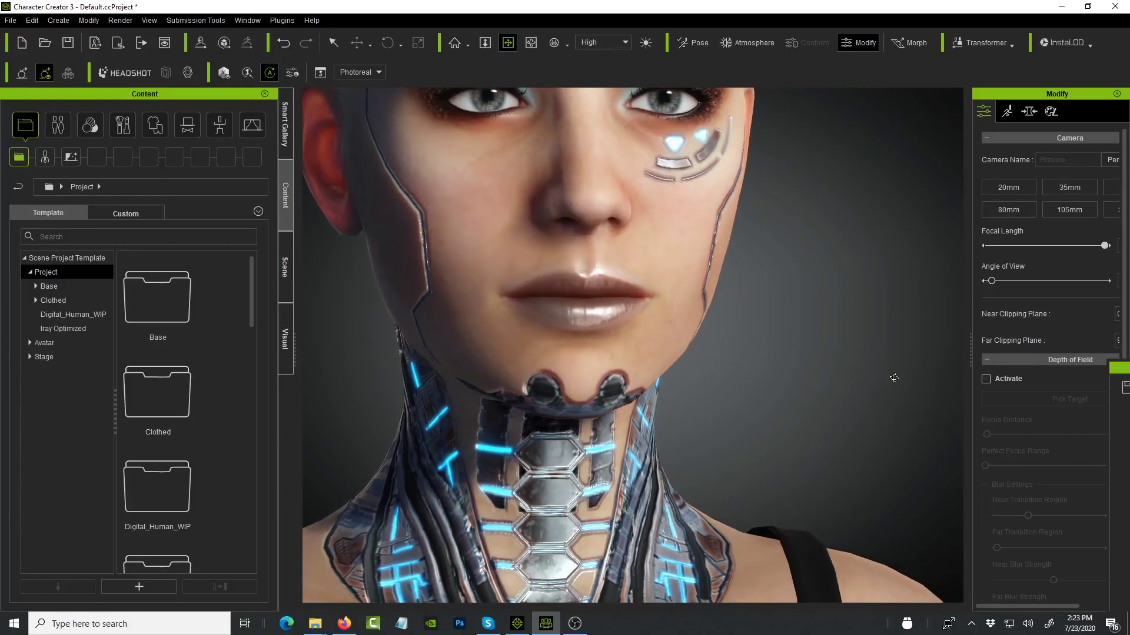
drag(493, 331, 602, 466)
scroll(602, 466, down, 5)
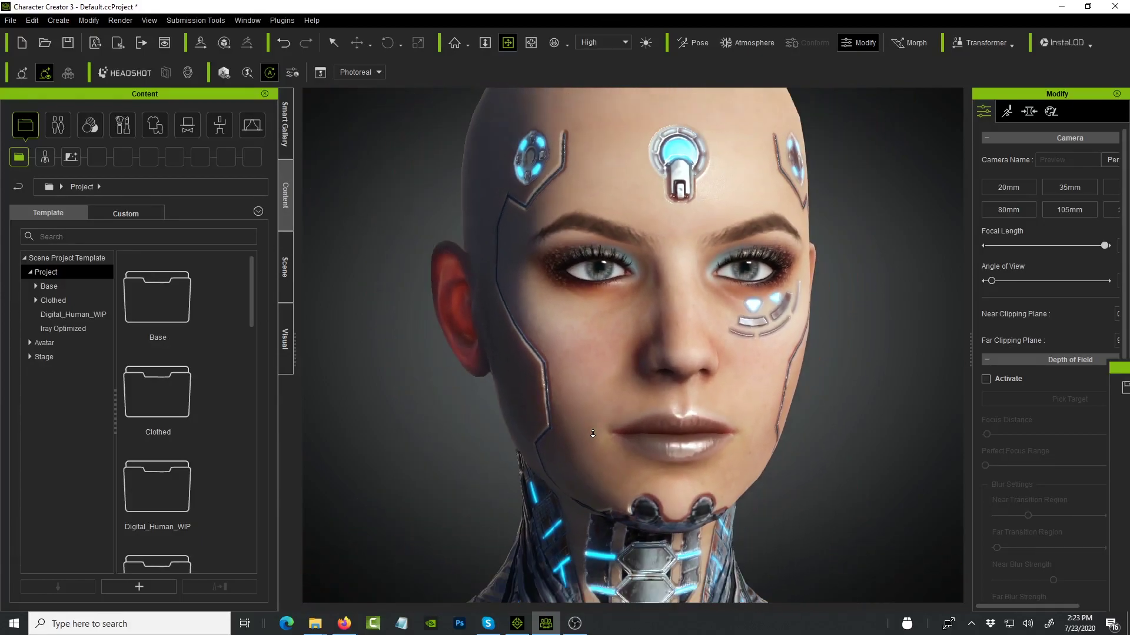
middle_drag(674, 277, 647, 310)
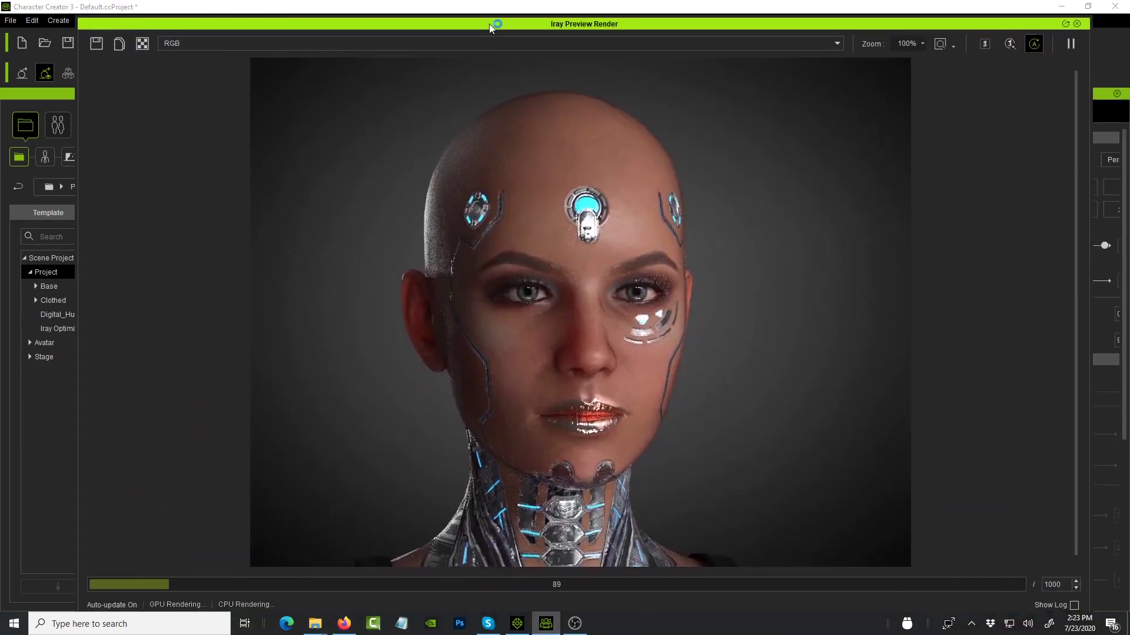
Narrow the Iray Preview Render window and park it on the left half of the screen.
drag(489, 24, 492, 28)
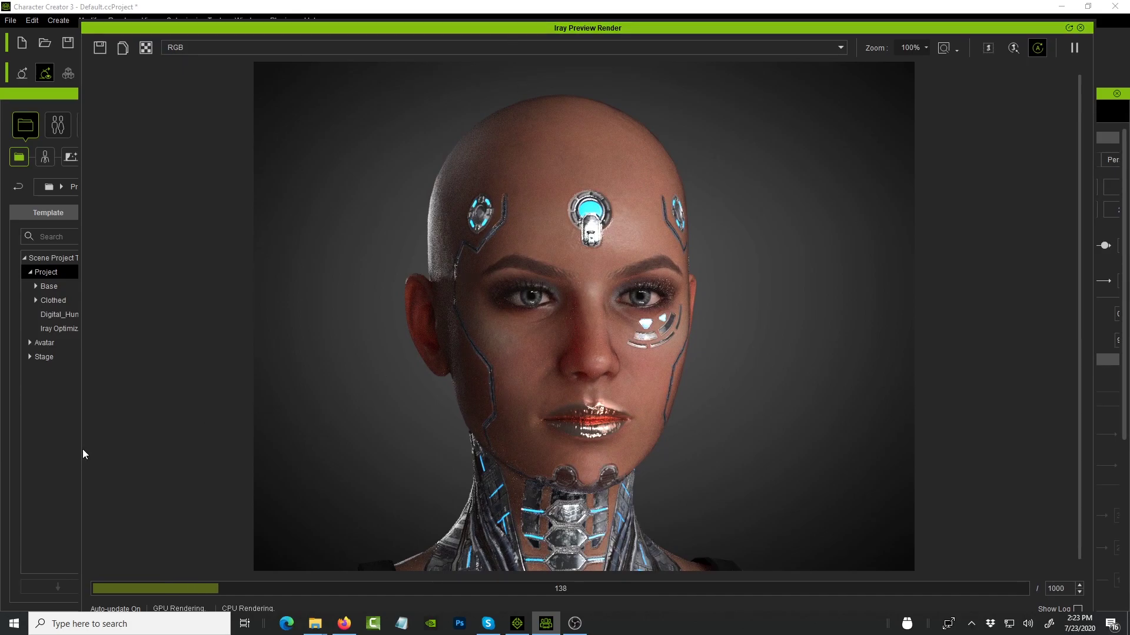
drag(76, 449, 518, 445)
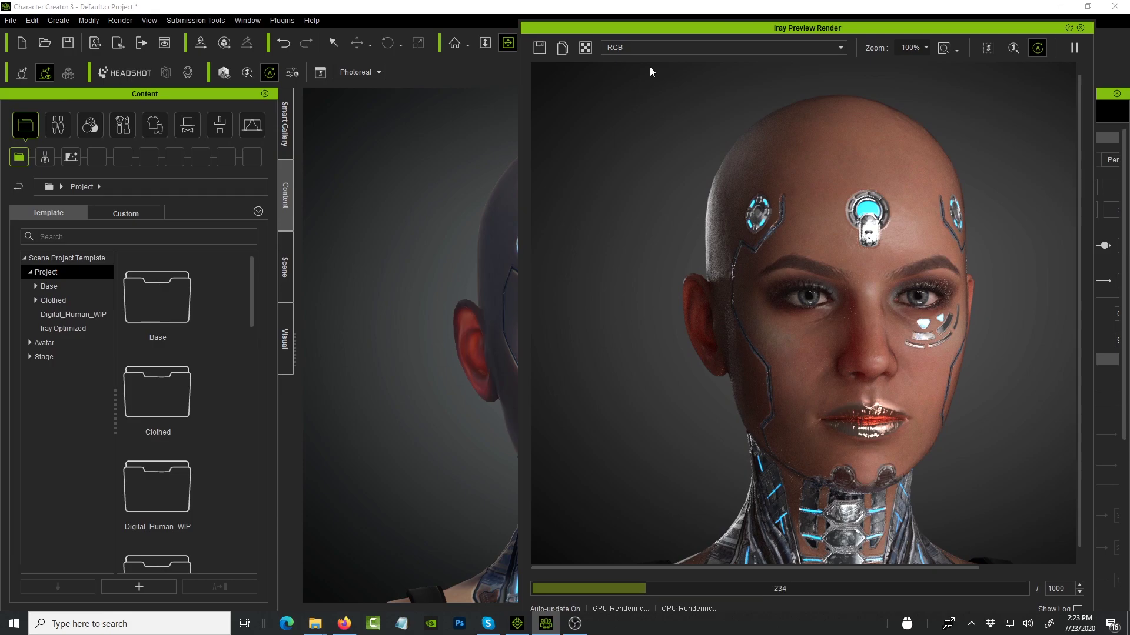
drag(683, 27, 349, 330)
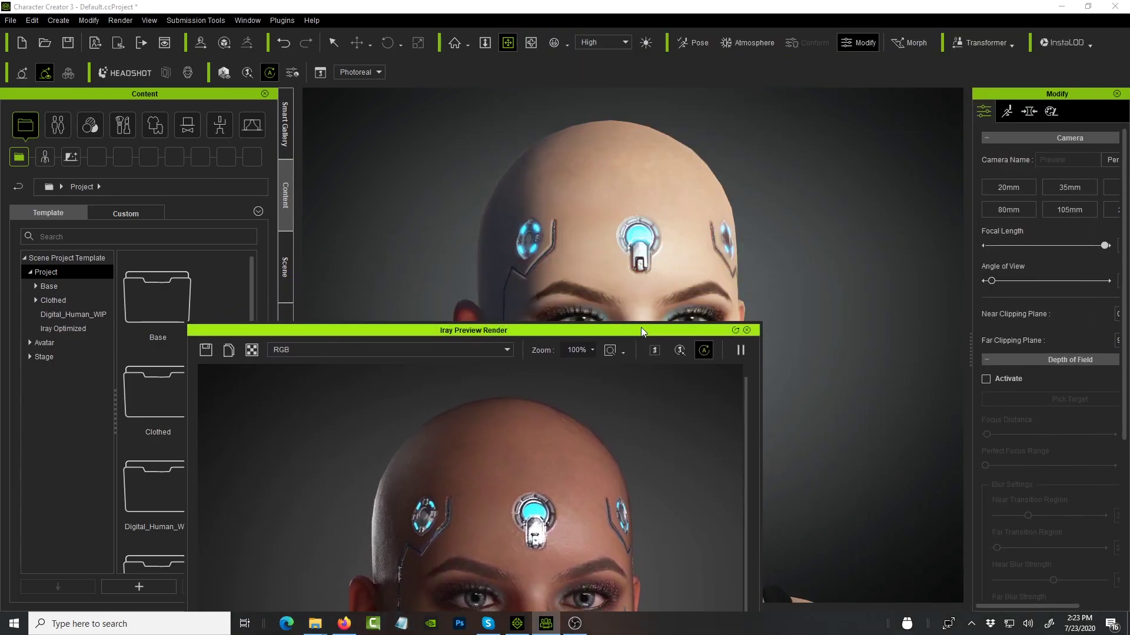
drag(641, 329, 430, 77)
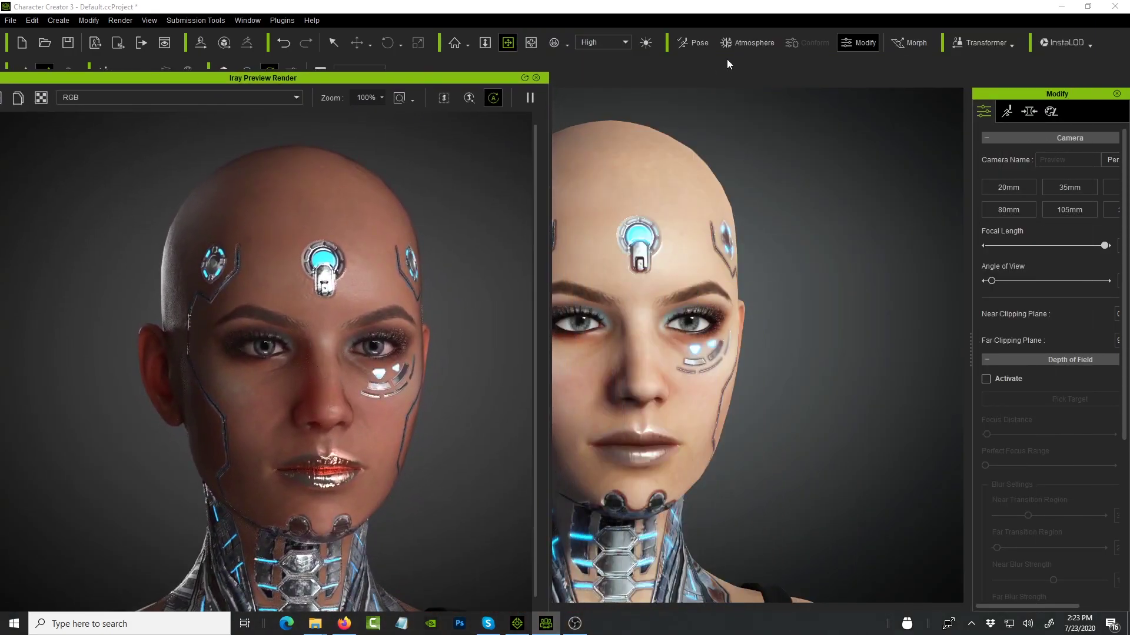
Pan and orbit the viewport to a three-quarter, upward-looking view of the head.
middle_drag(635, 199, 675, 307)
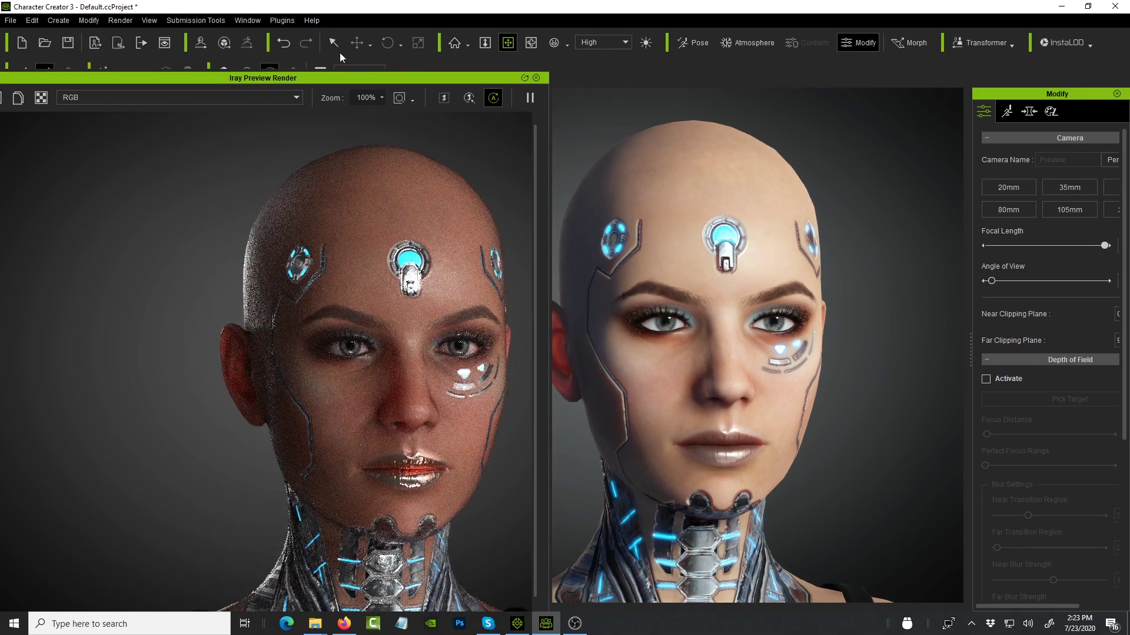
right_drag(696, 353, 711, 375)
right_drag(719, 318, 716, 247)
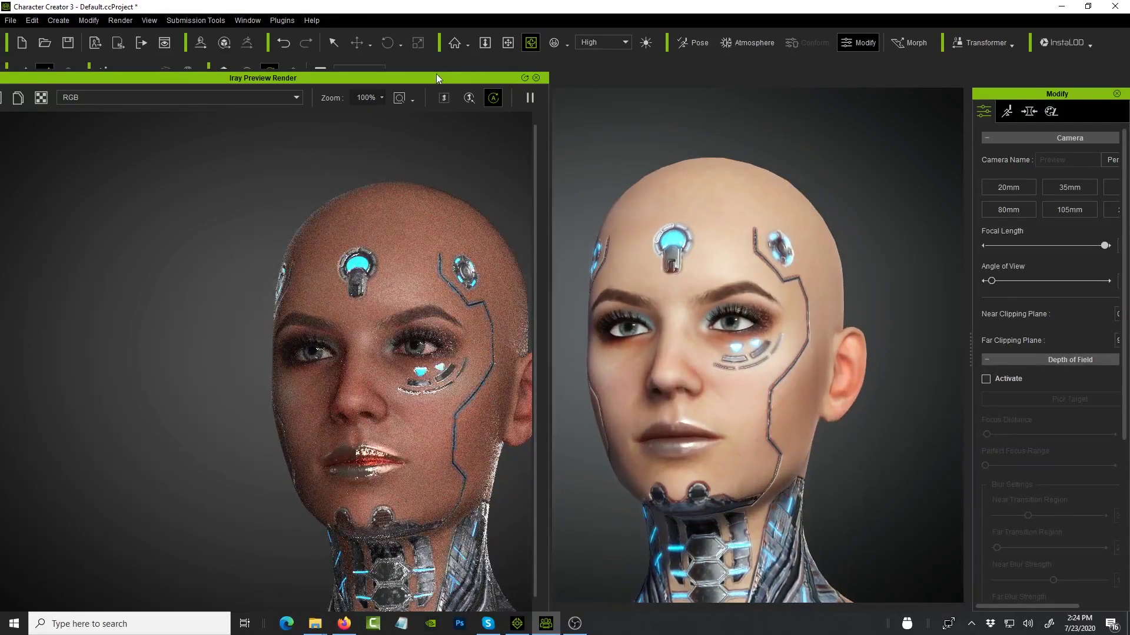
Move the Iray preview to the right as a floating window and pan and zoom toward the face.
drag(436, 76, 1125, 53)
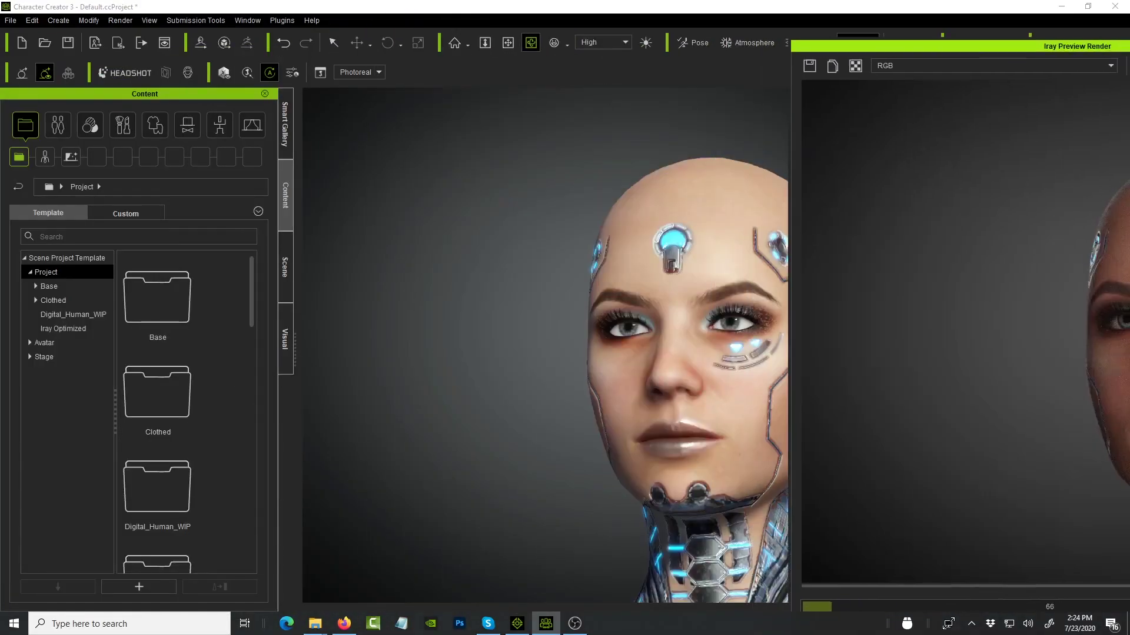
click(507, 42)
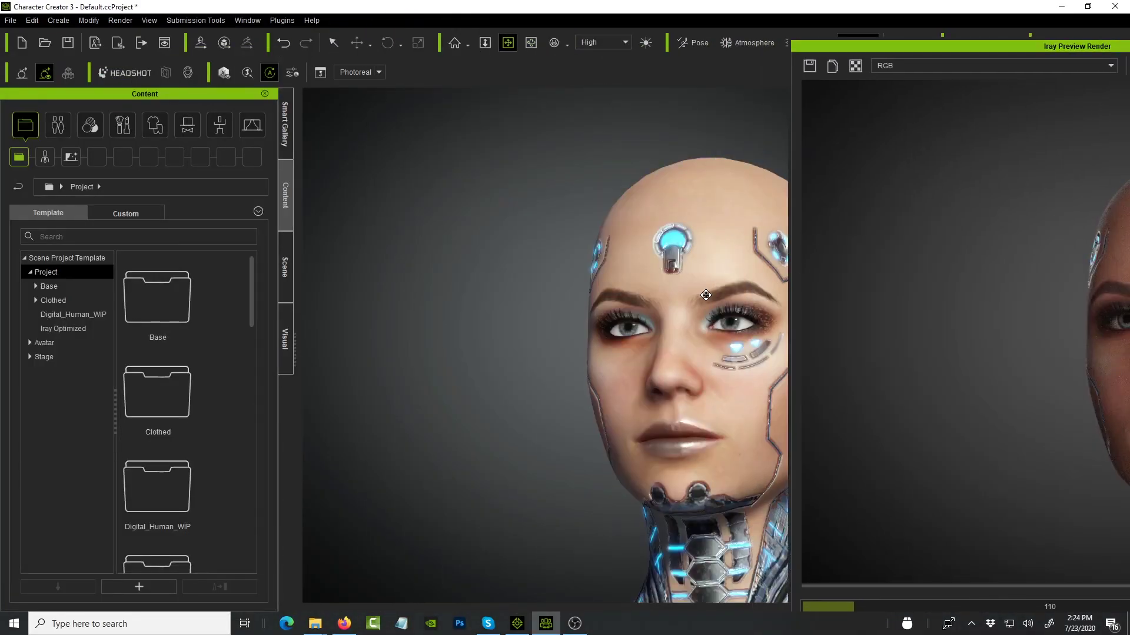
drag(642, 194, 566, 174)
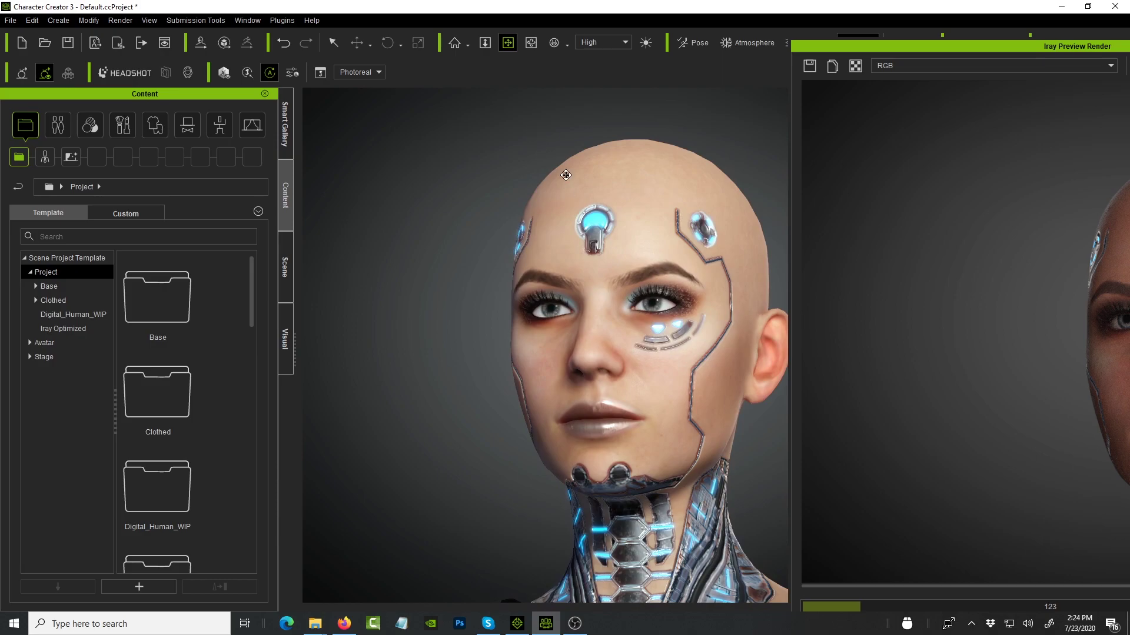
scroll(651, 247, up, 5)
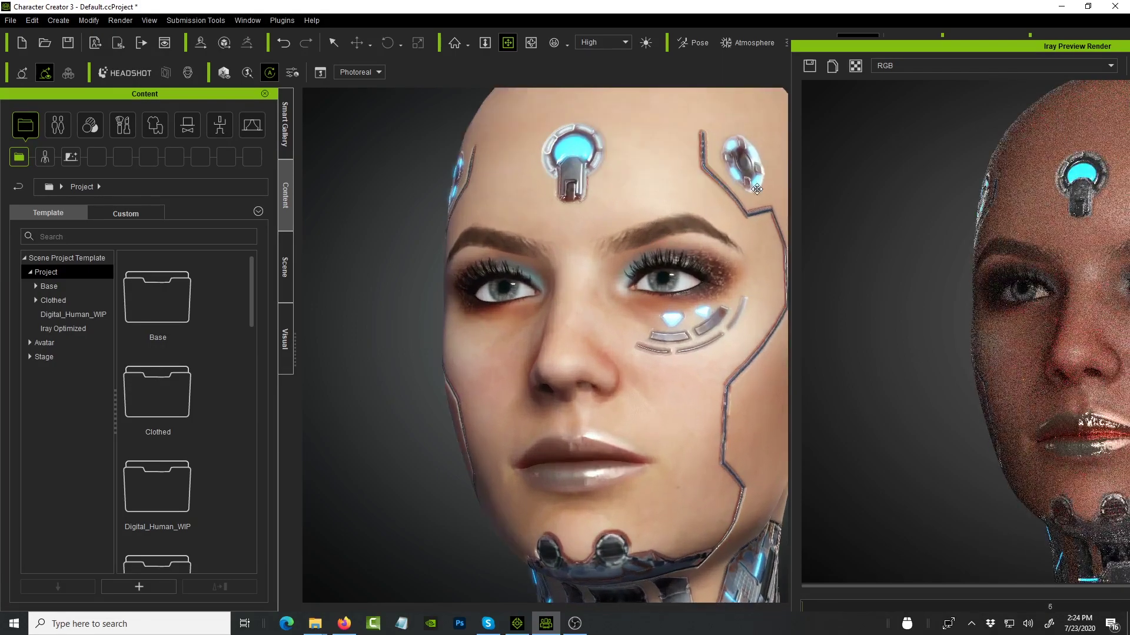
drag(973, 45, 574, 31)
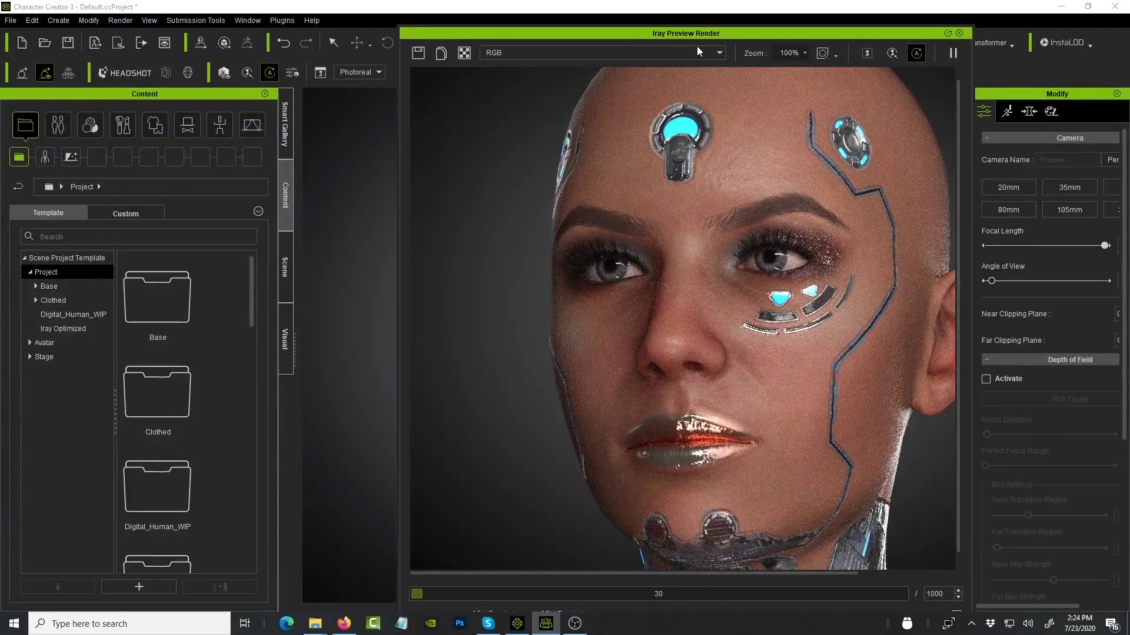
drag(686, 35, 534, 85)
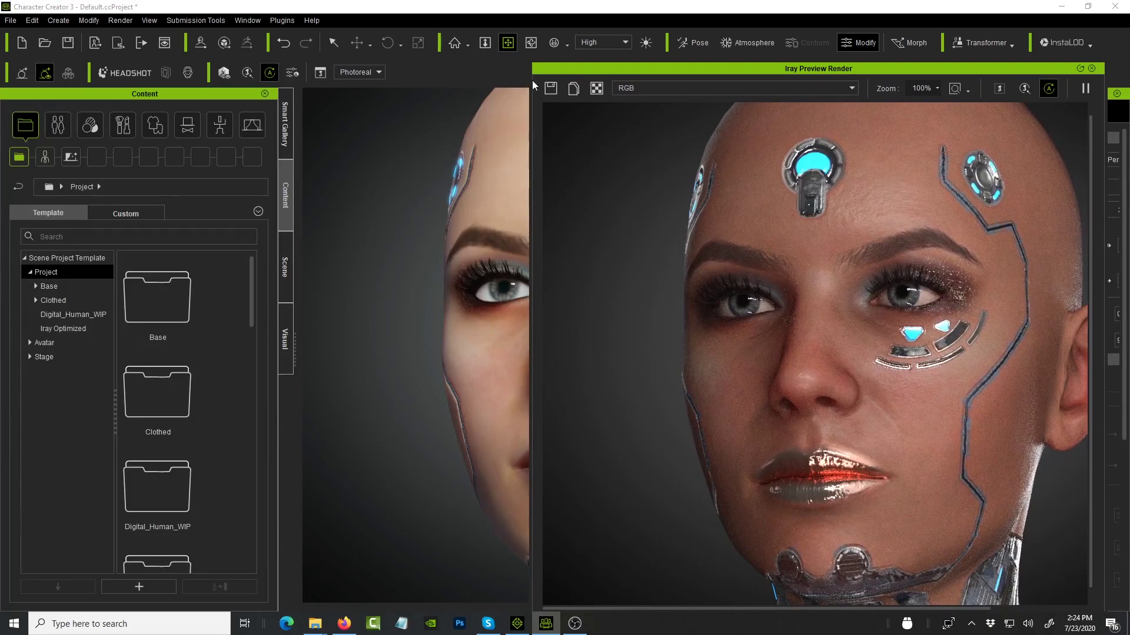
Orbit around the face to a closer frontal view so Iray renders the eyes, nose and lips.
click(531, 42)
drag(483, 199, 657, 371)
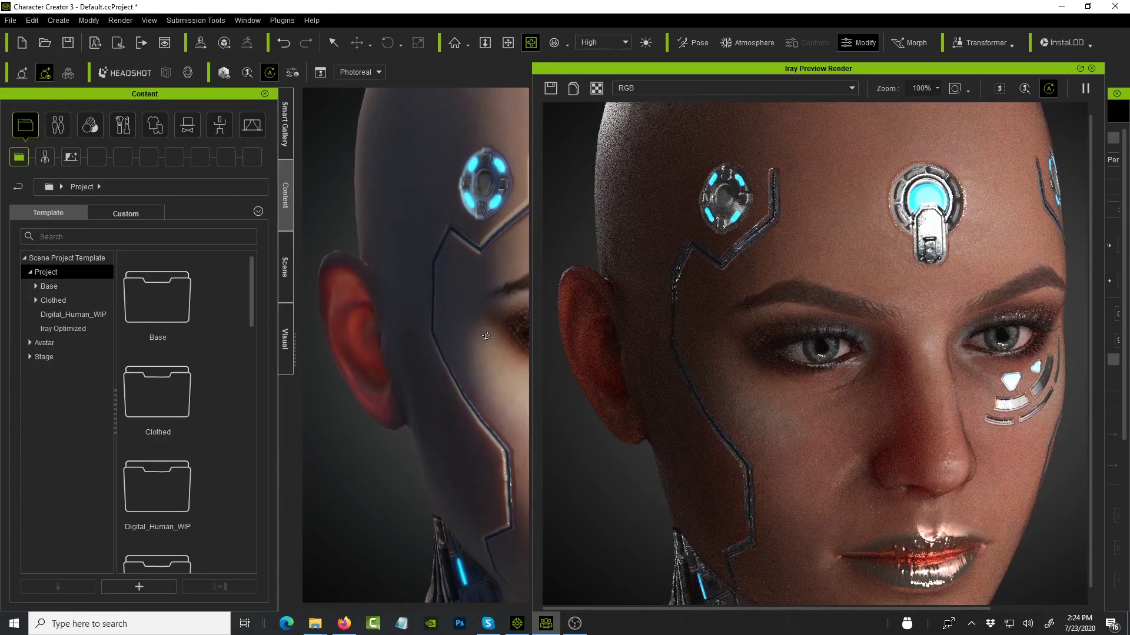
drag(485, 344, 551, 355)
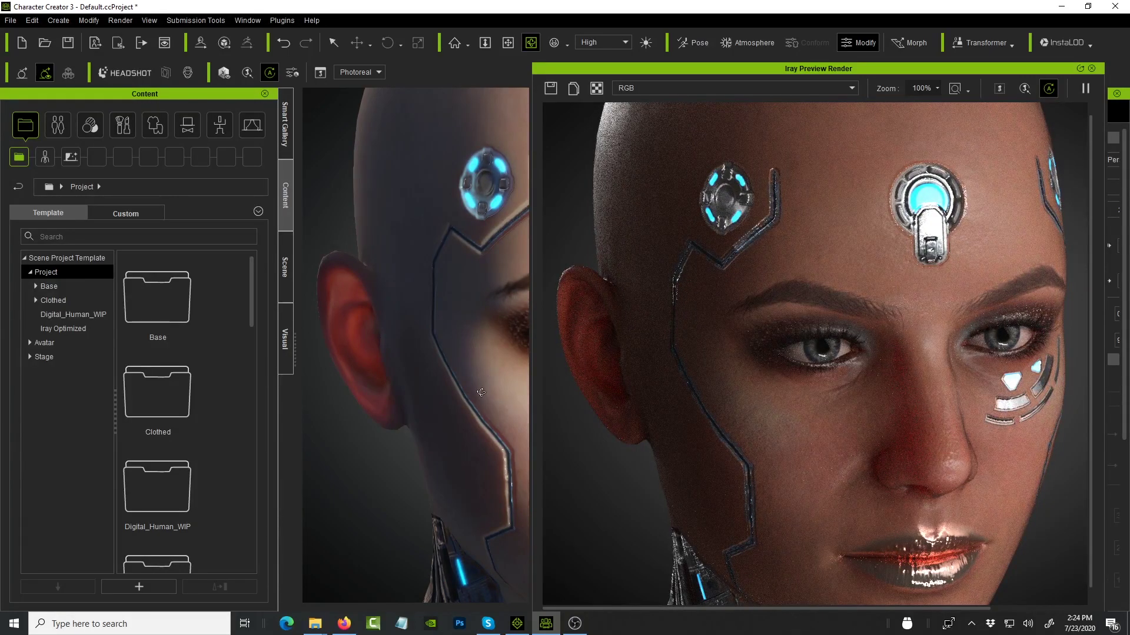
drag(481, 392, 426, 318)
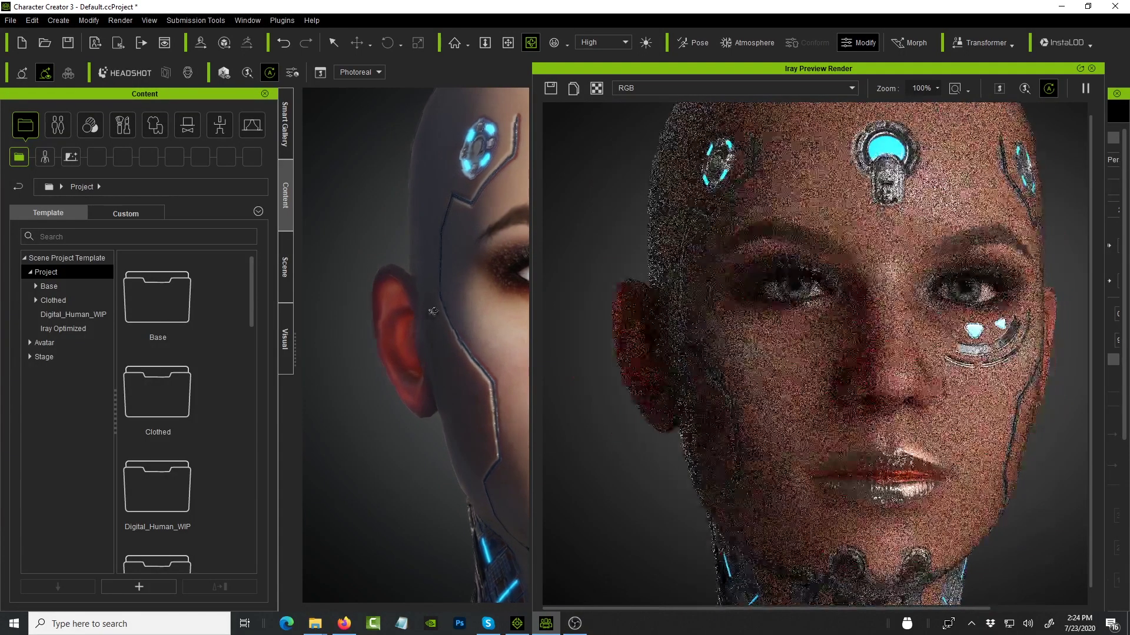
right_drag(434, 312, 456, 348)
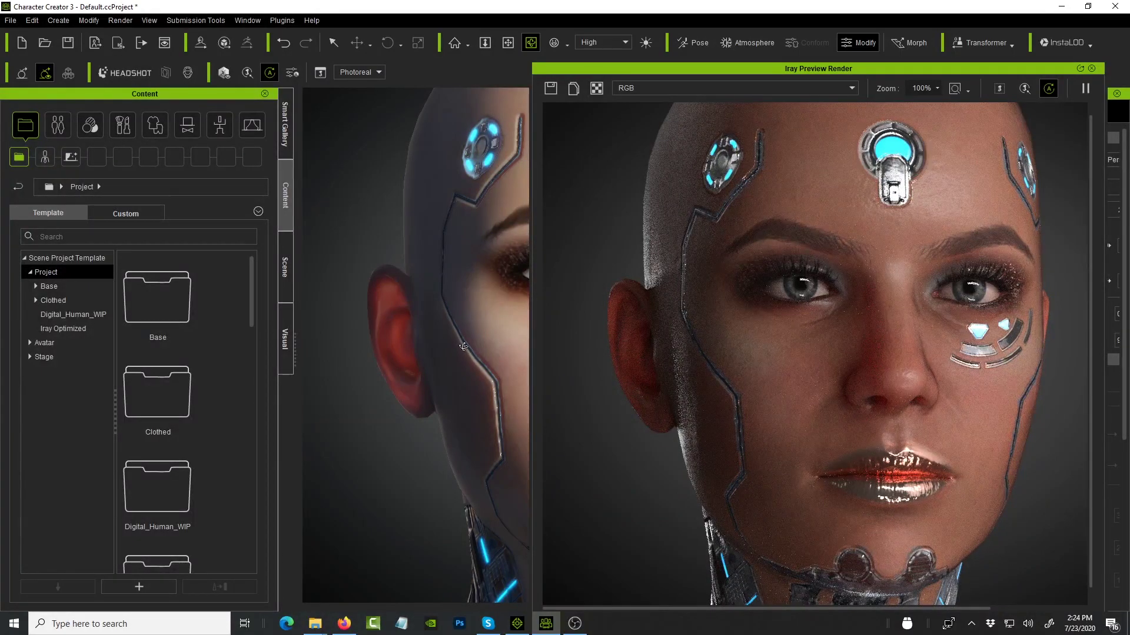
right_drag(465, 353, 464, 346)
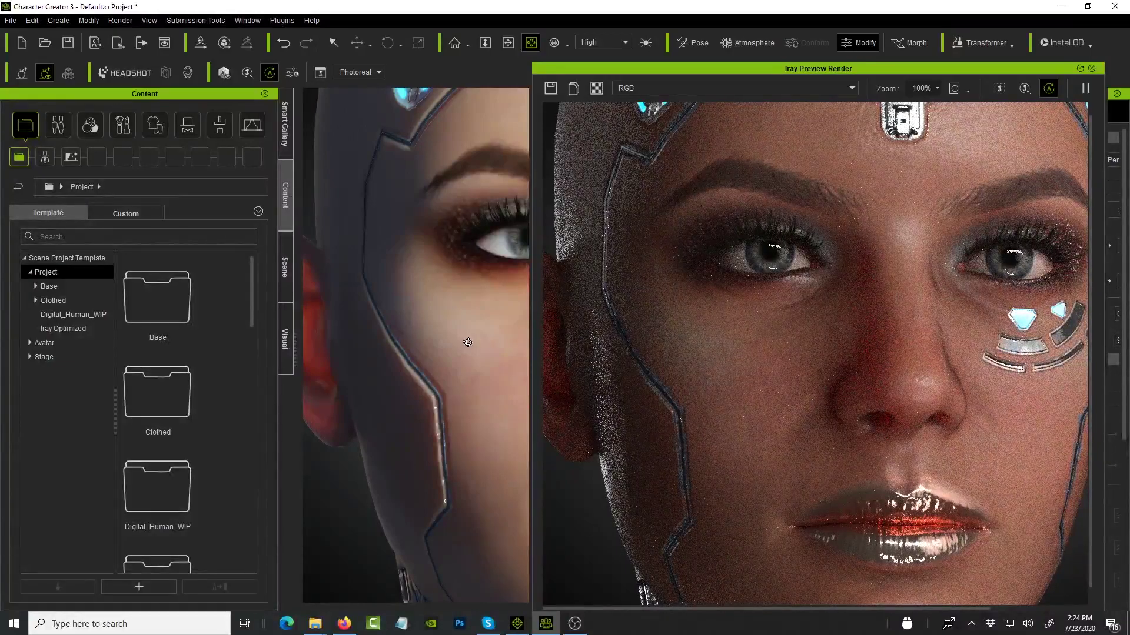
right_drag(466, 343, 415, 343)
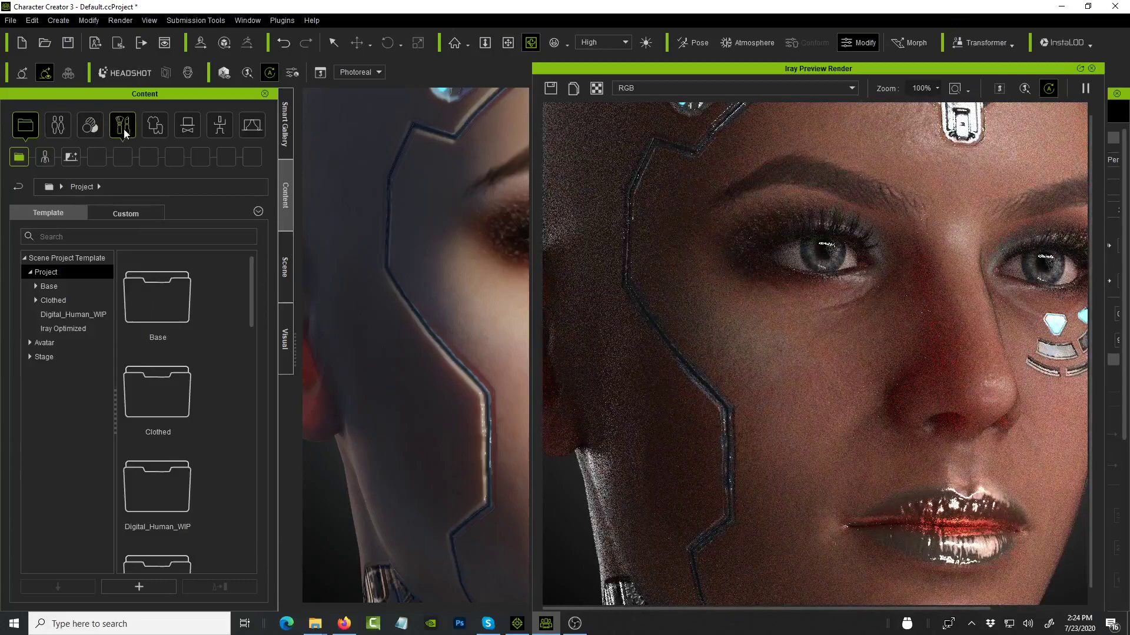
Browse the Makeup content to Makeup & SFX > 3_Special and apply the Clown template.
click(125, 134)
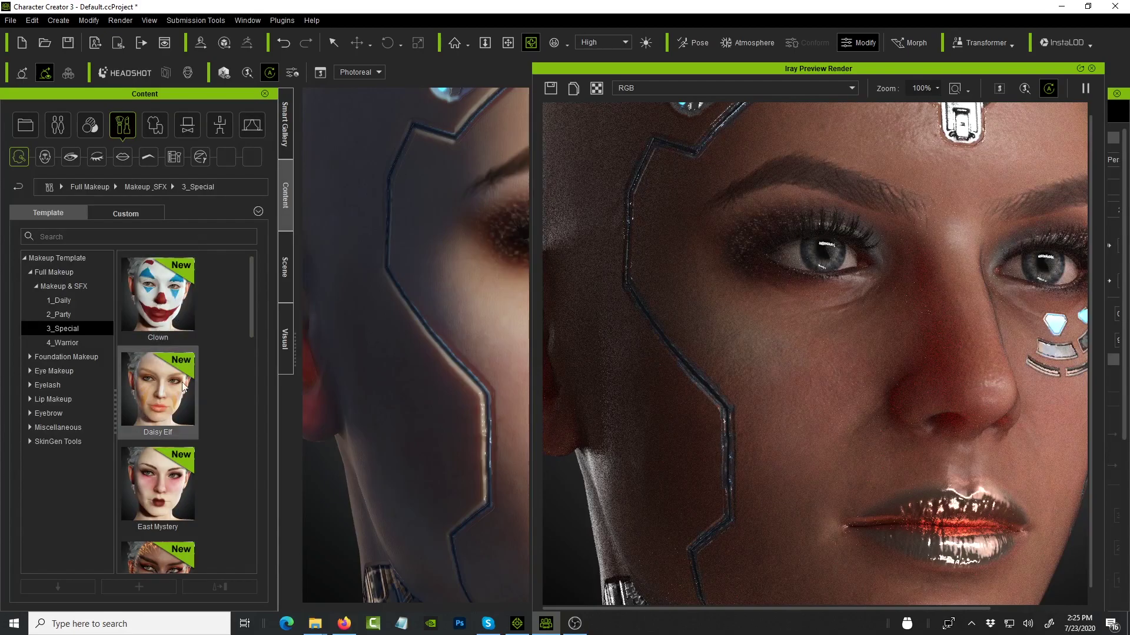
click(69, 288)
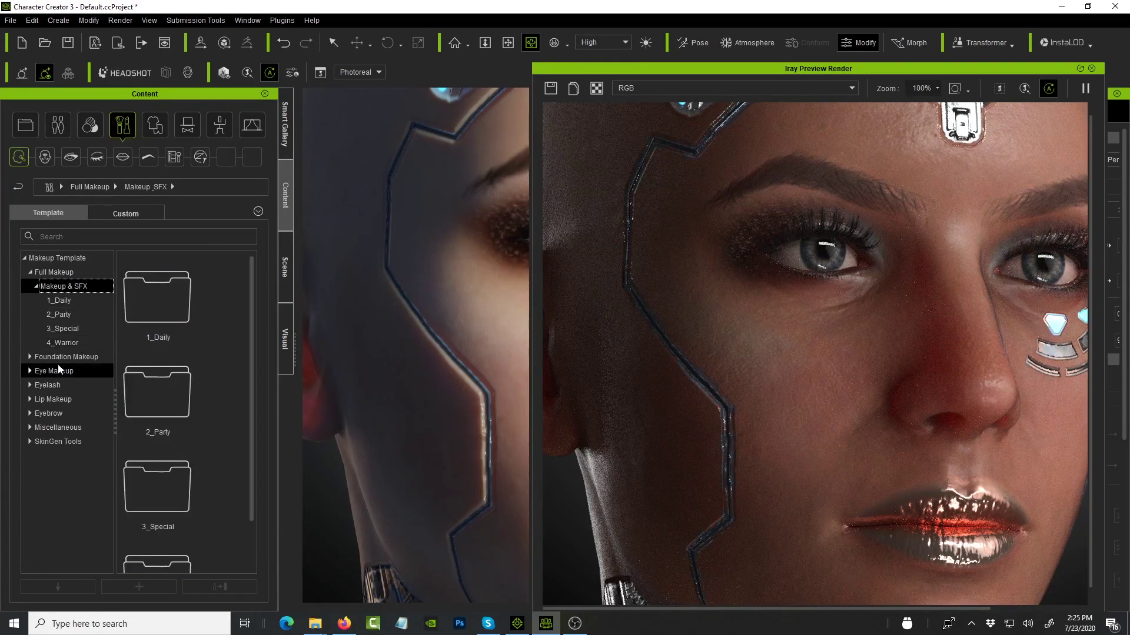
click(30, 357)
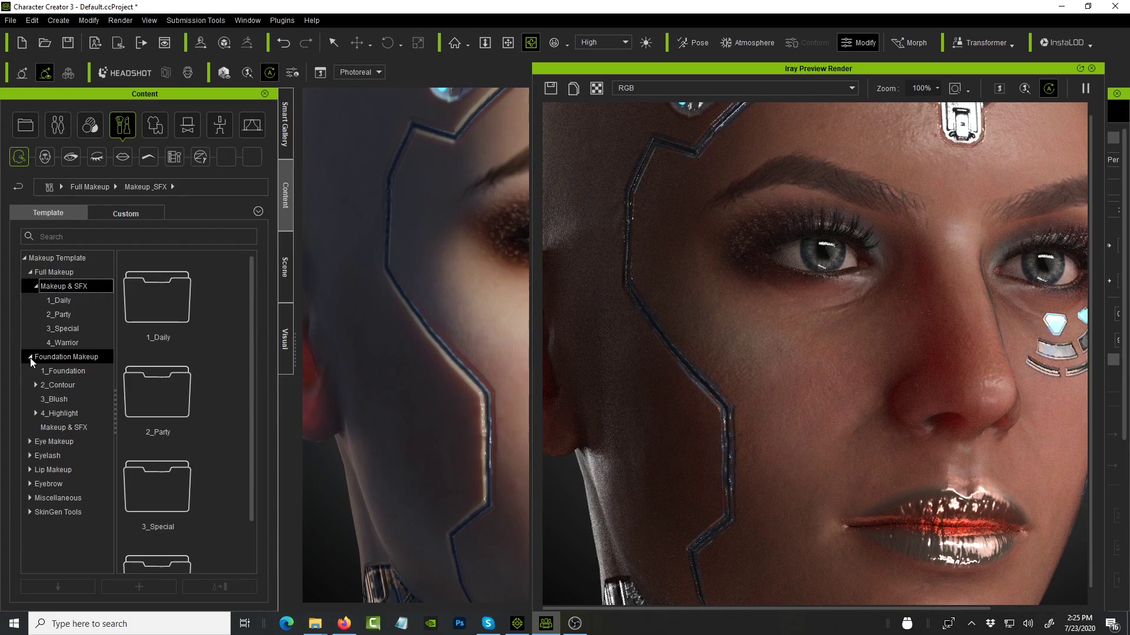
click(29, 442)
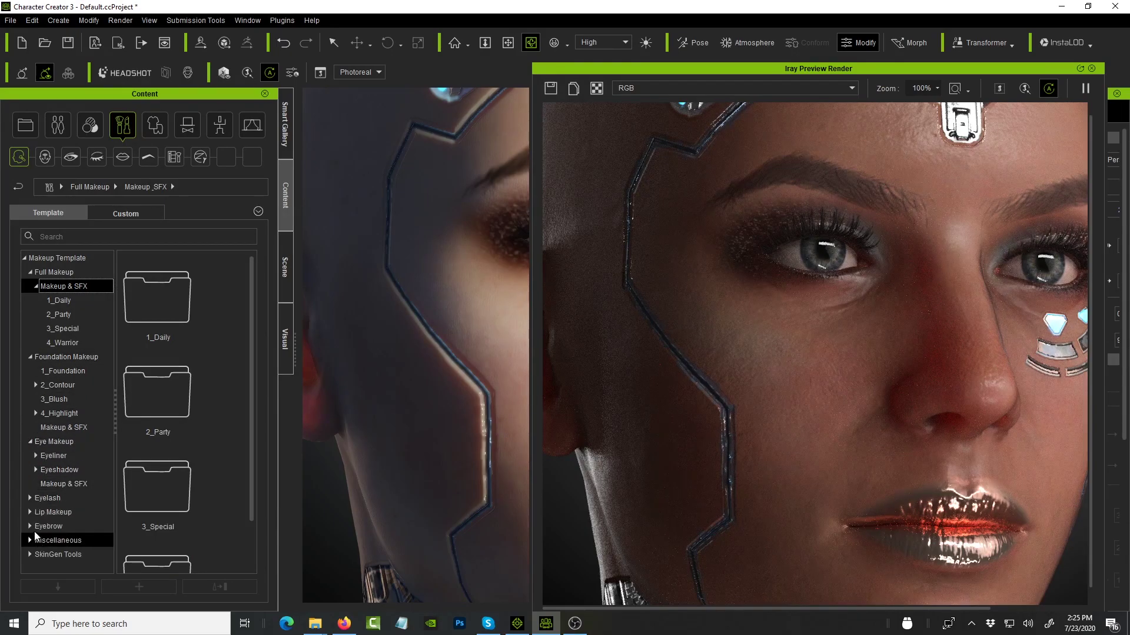
click(30, 513)
scroll(85, 427, down, 1)
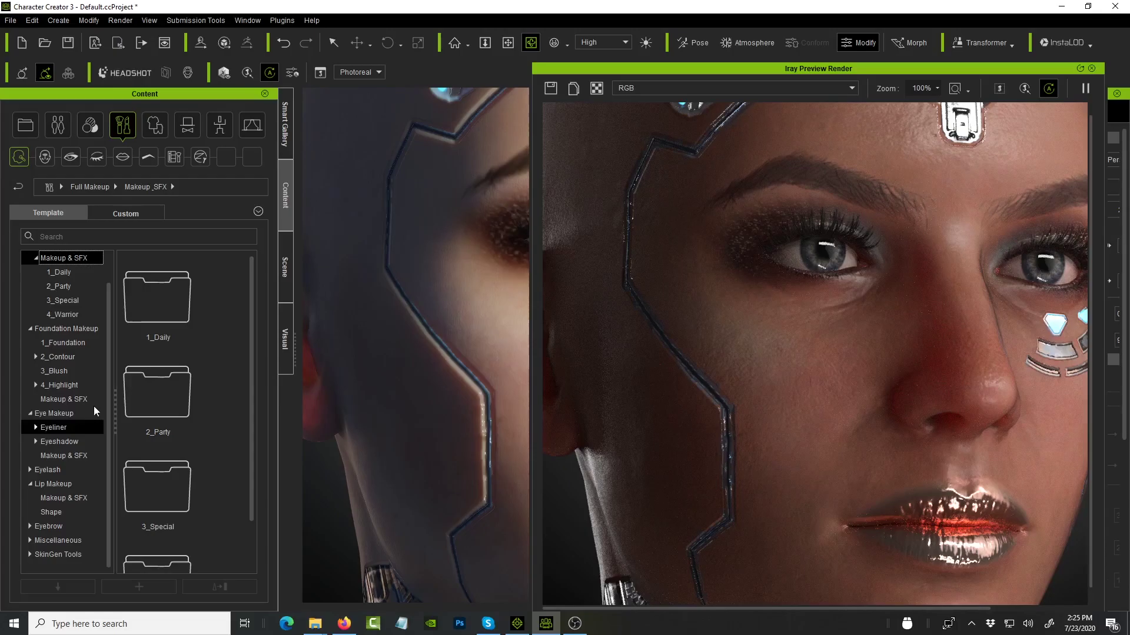
scroll(94, 394, up, 1)
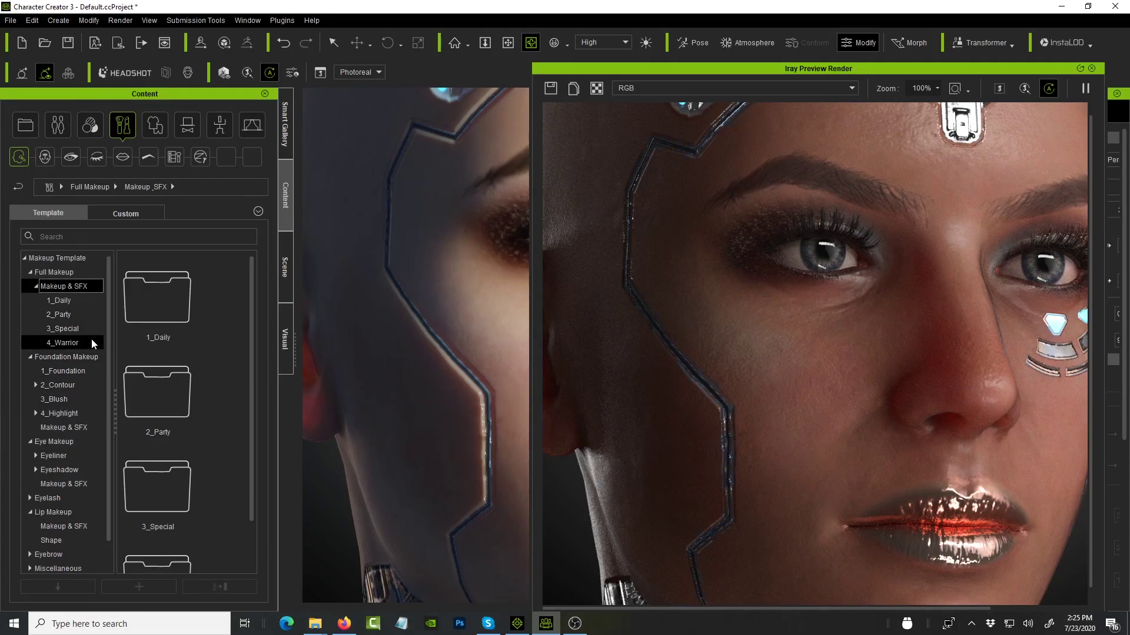
click(75, 330)
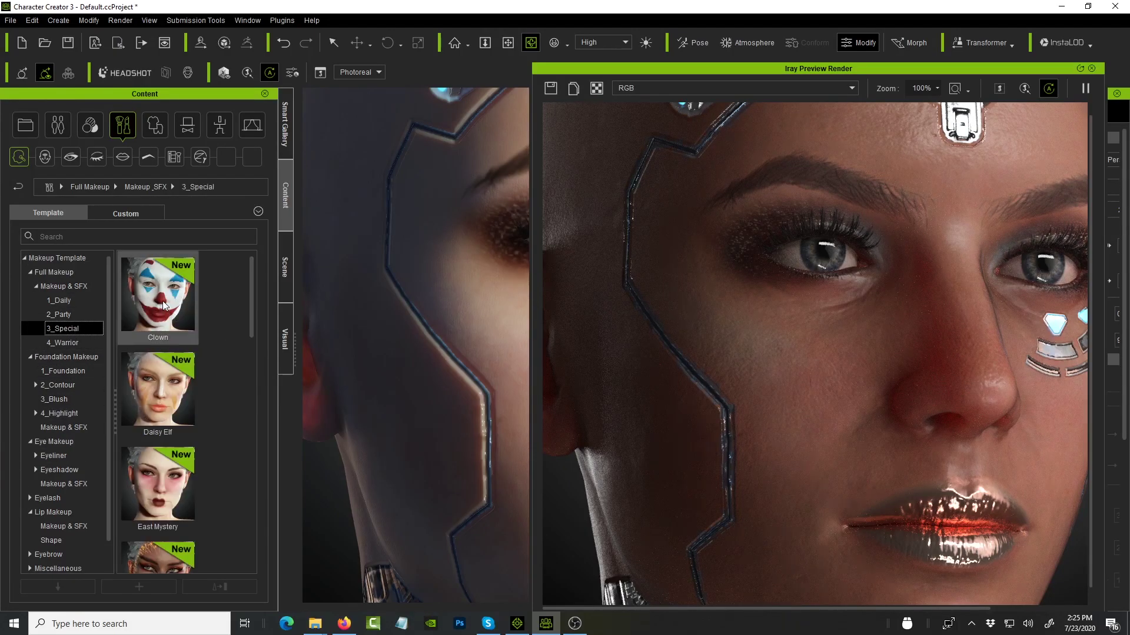
double_click(164, 305)
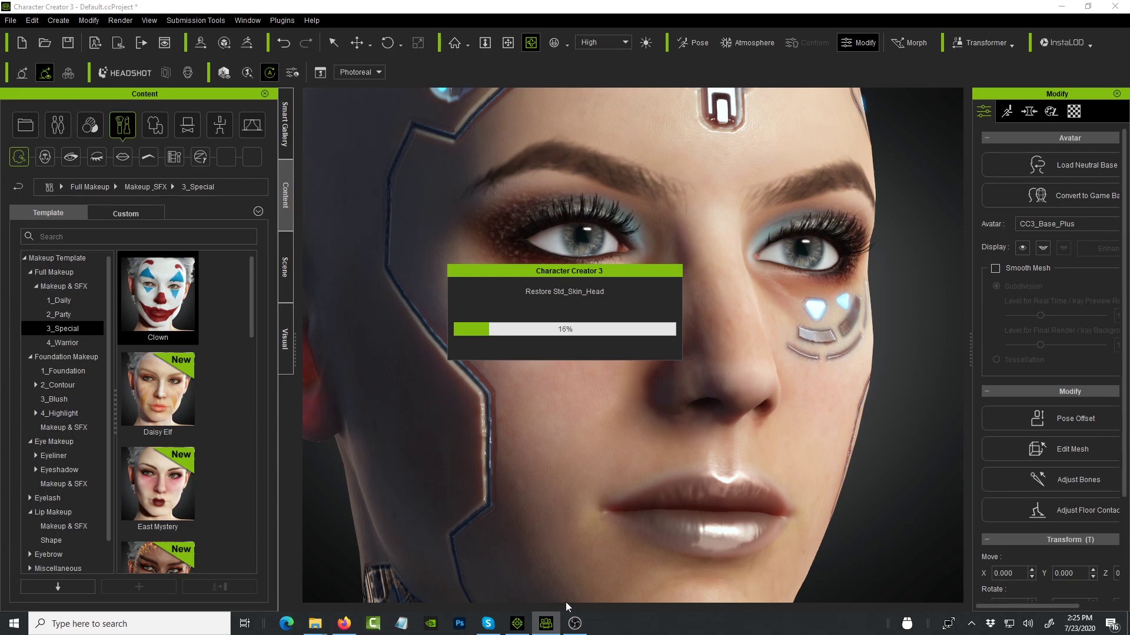
Back in Firefox, scroll the SkinGen page and view the tattoo skin sample full size.
click(344, 623)
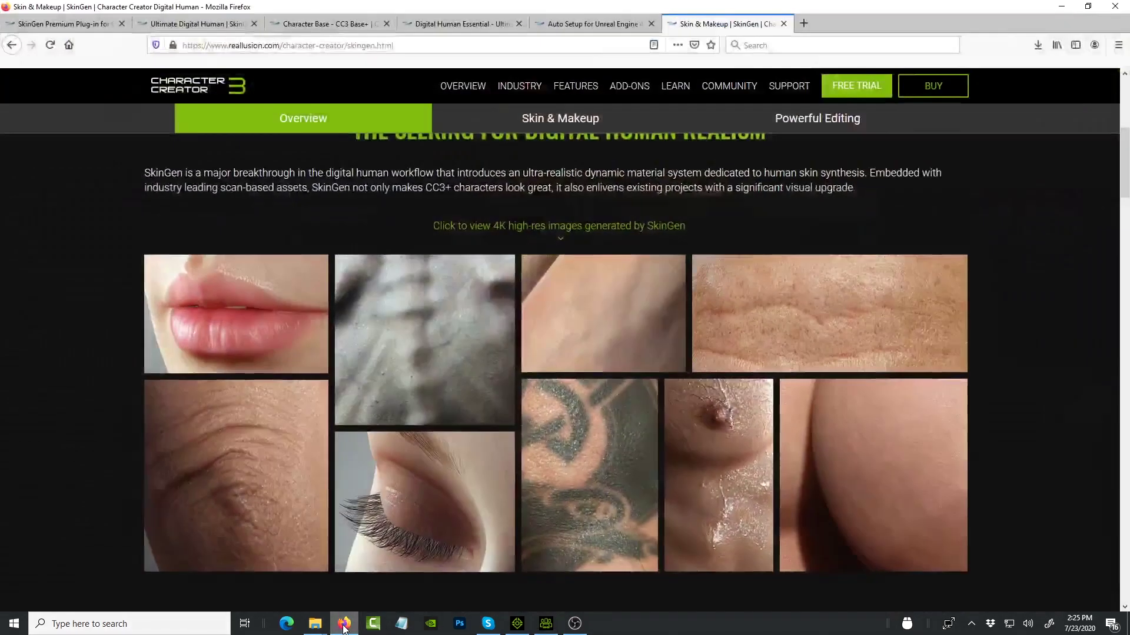
scroll(650, 403, down, 2)
scroll(649, 404, down, 1)
click(599, 386)
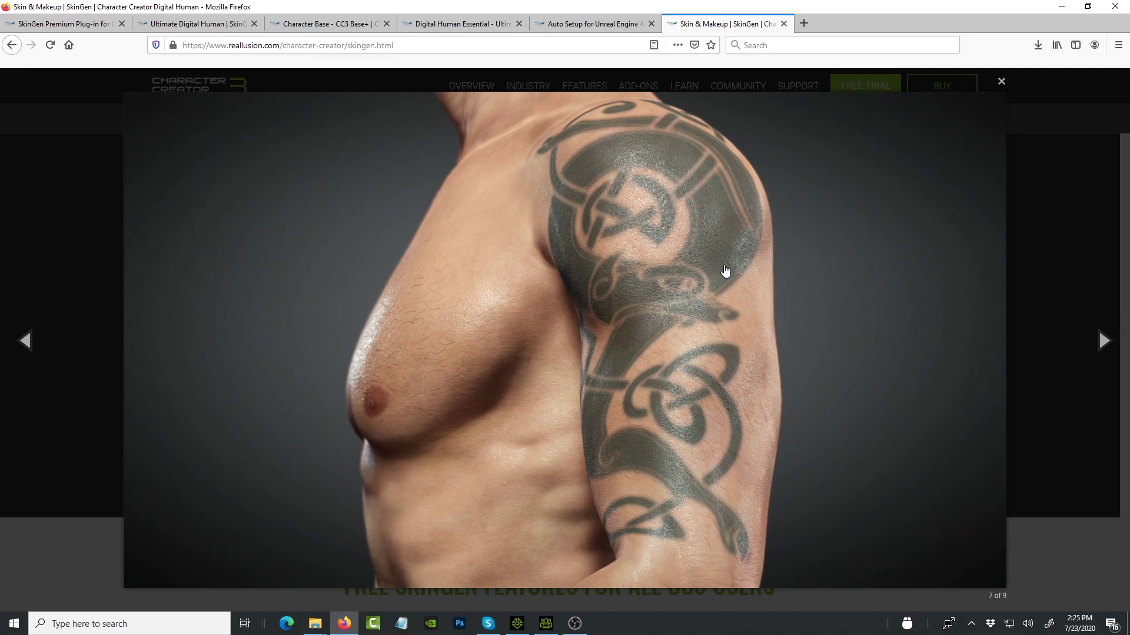
click(1002, 82)
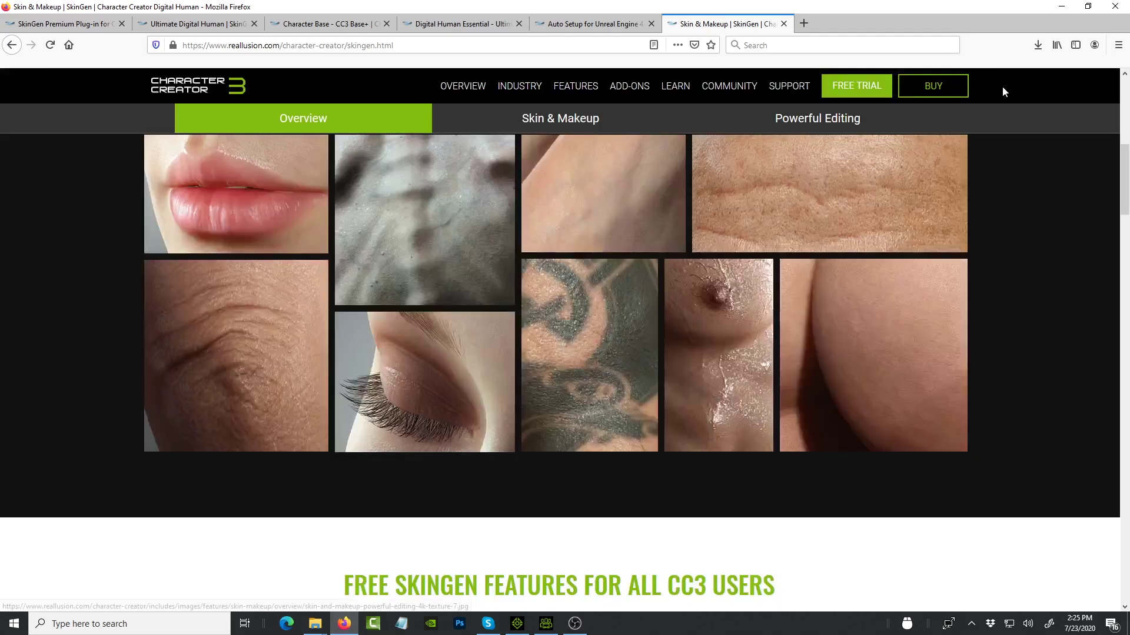
View the elbow skin sample, close it, and scroll to the Character Creator skin-editing screenshot.
click(273, 347)
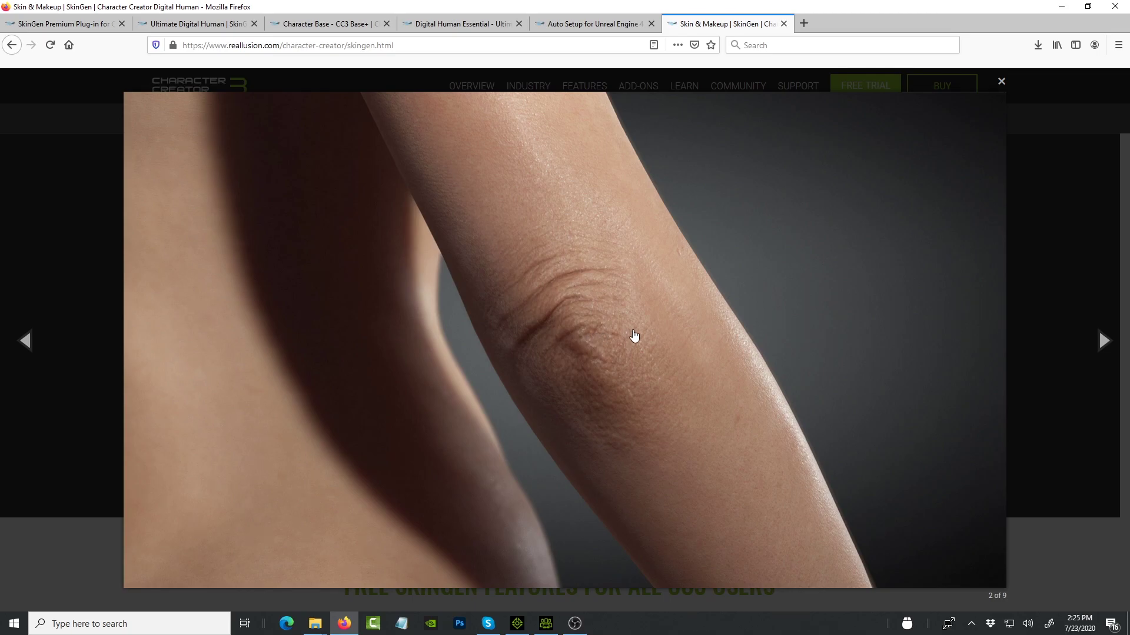
click(1000, 82)
scroll(425, 345, down, 2)
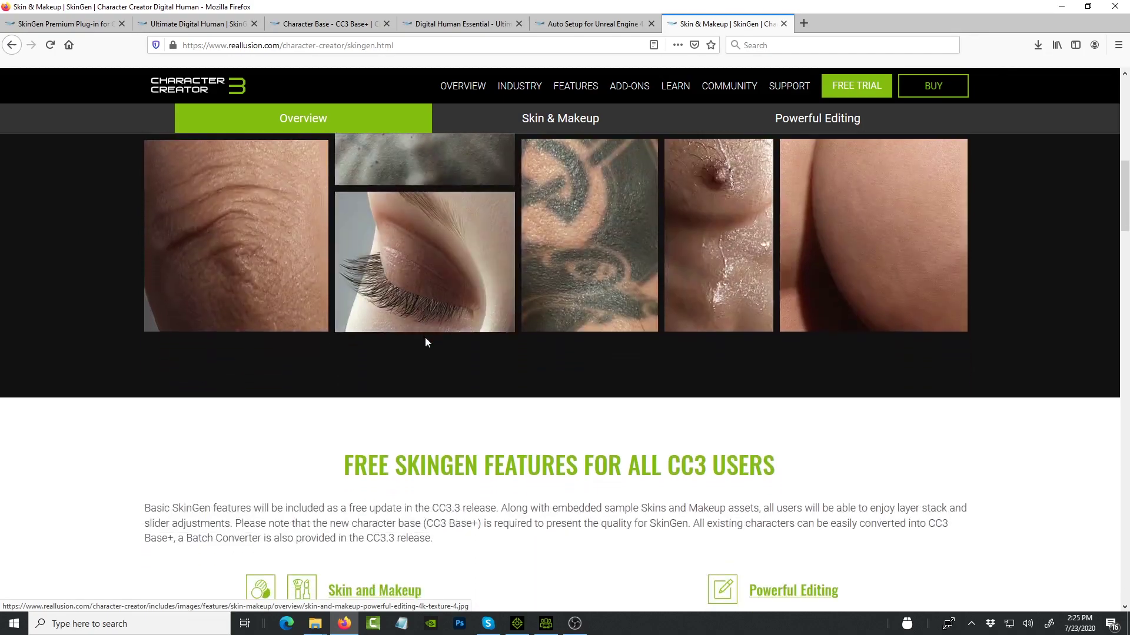
scroll(425, 342, down, 5)
scroll(424, 342, up, 2)
scroll(424, 342, down, 5)
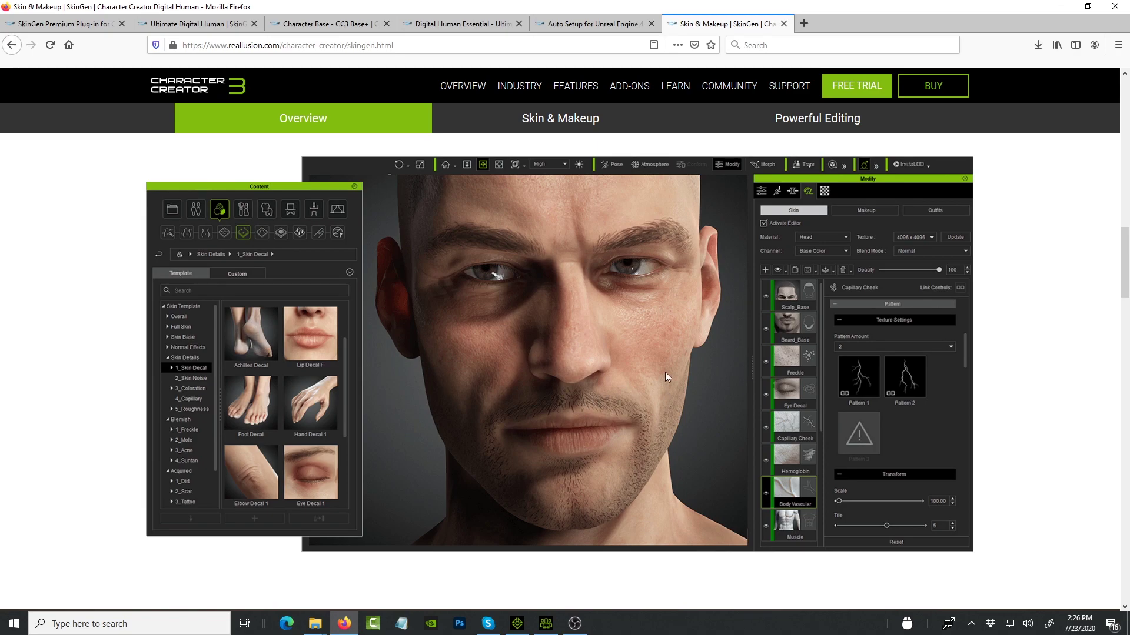
Scroll past the 4-in-1 bundle tiles and skin texture strips to the Free vs. Paid Comparison table.
scroll(665, 372, down, 10)
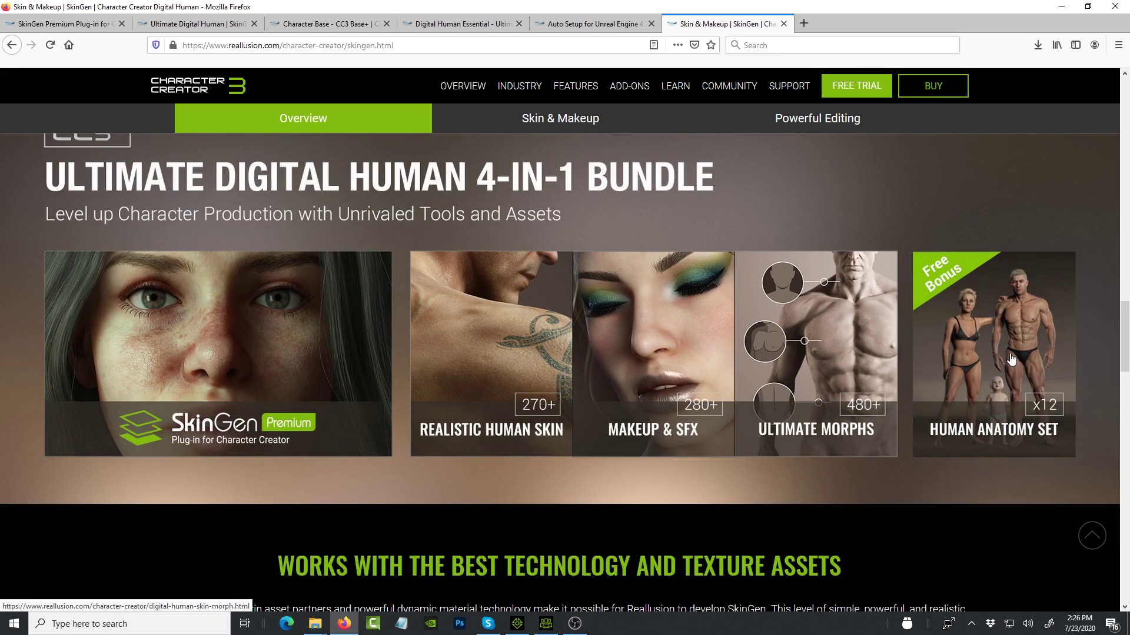
scroll(794, 357, down, 10)
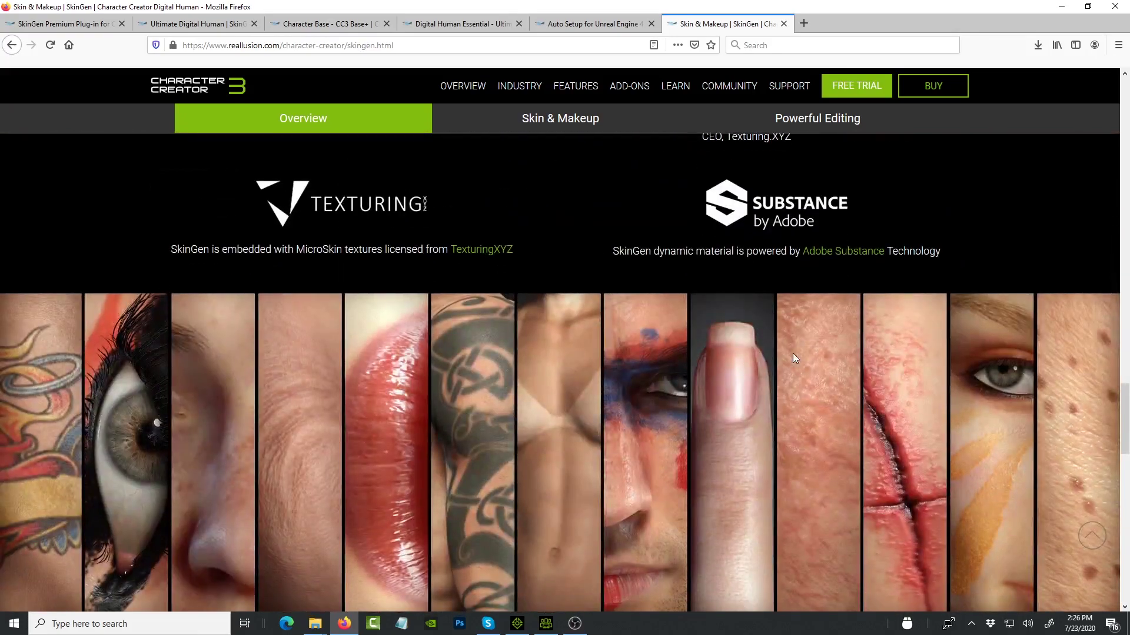
scroll(795, 357, down, 2)
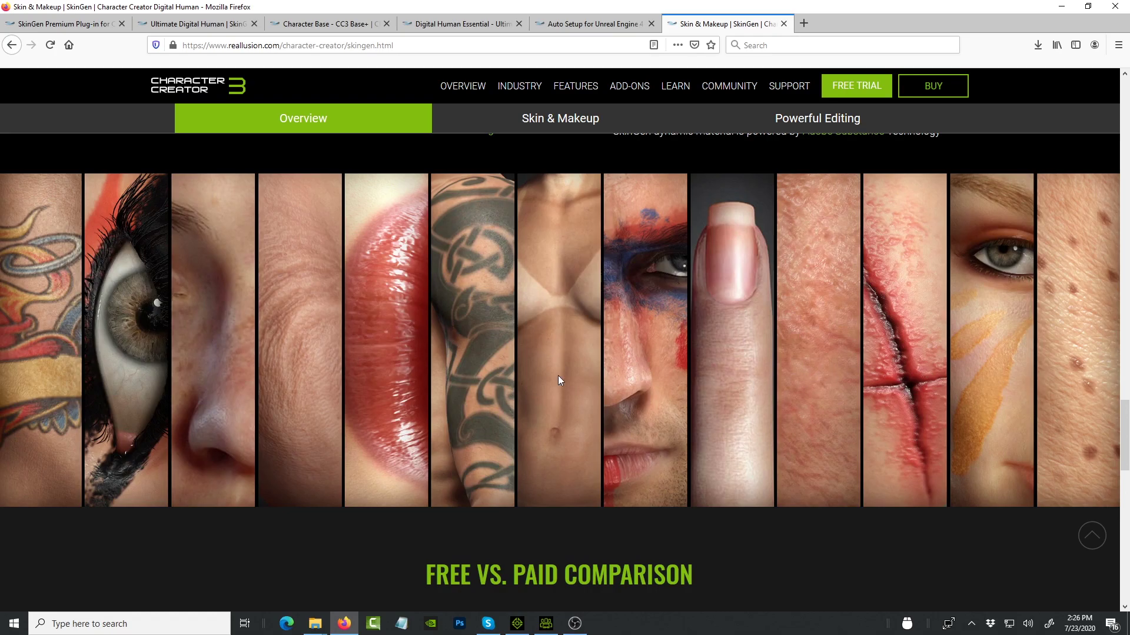
scroll(562, 358, down, 7)
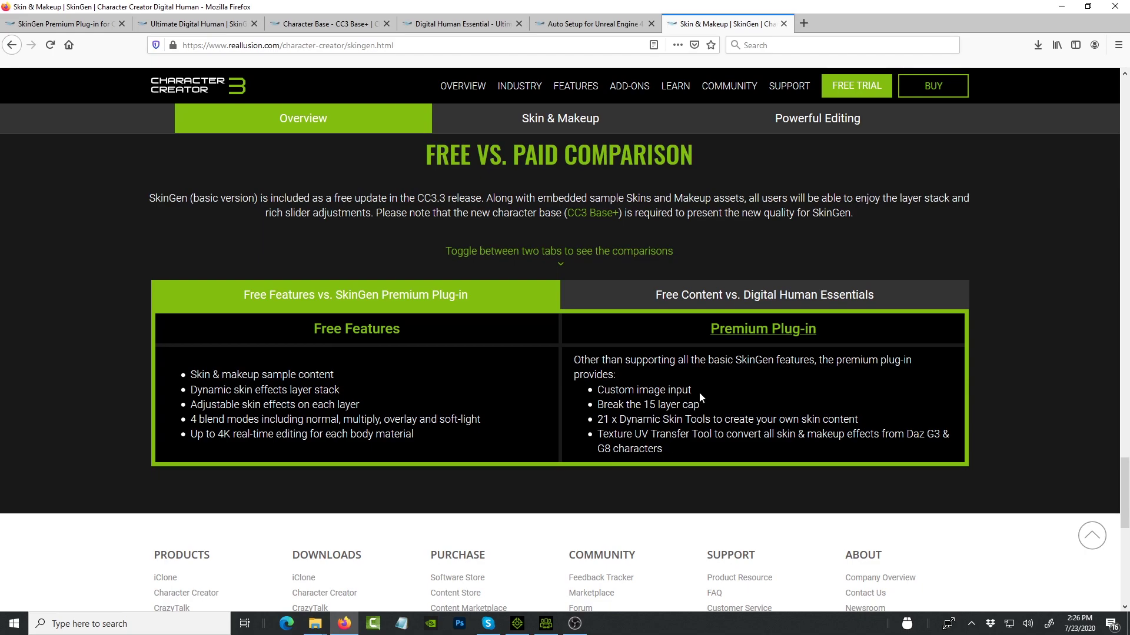
Show the Free Content vs. Digital Human Essentials comparison table and scroll through it.
click(702, 300)
scroll(611, 430, down, 2)
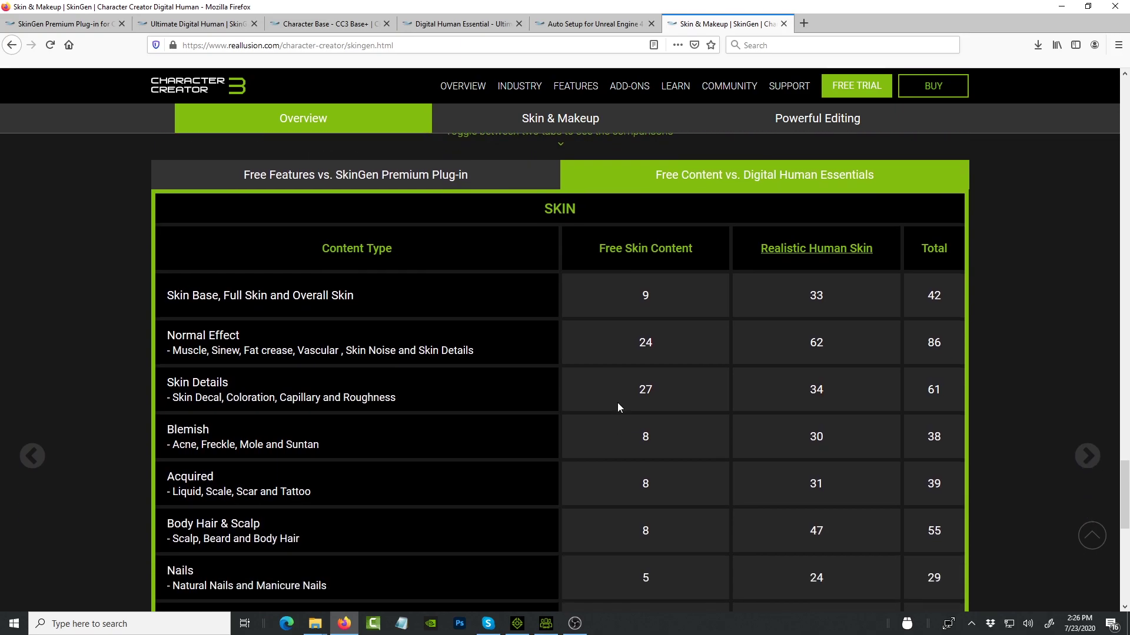
scroll(429, 255, up, 1)
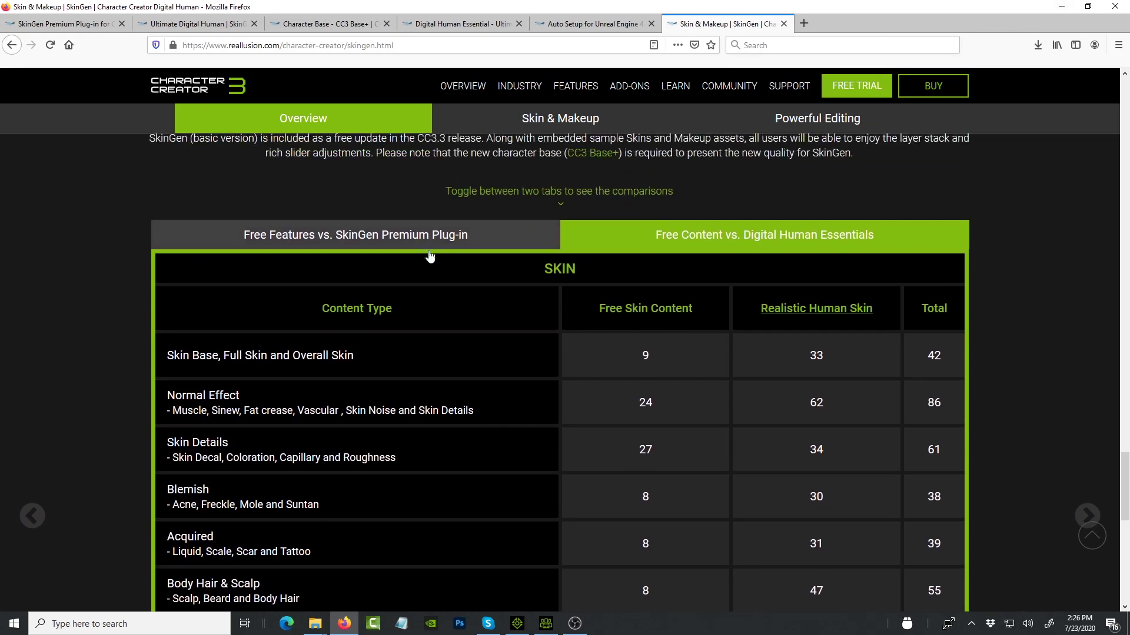
Return to the Free Features vs. SkinGen Premium Plug-in table, then go to Skin & Makeup.
click(429, 252)
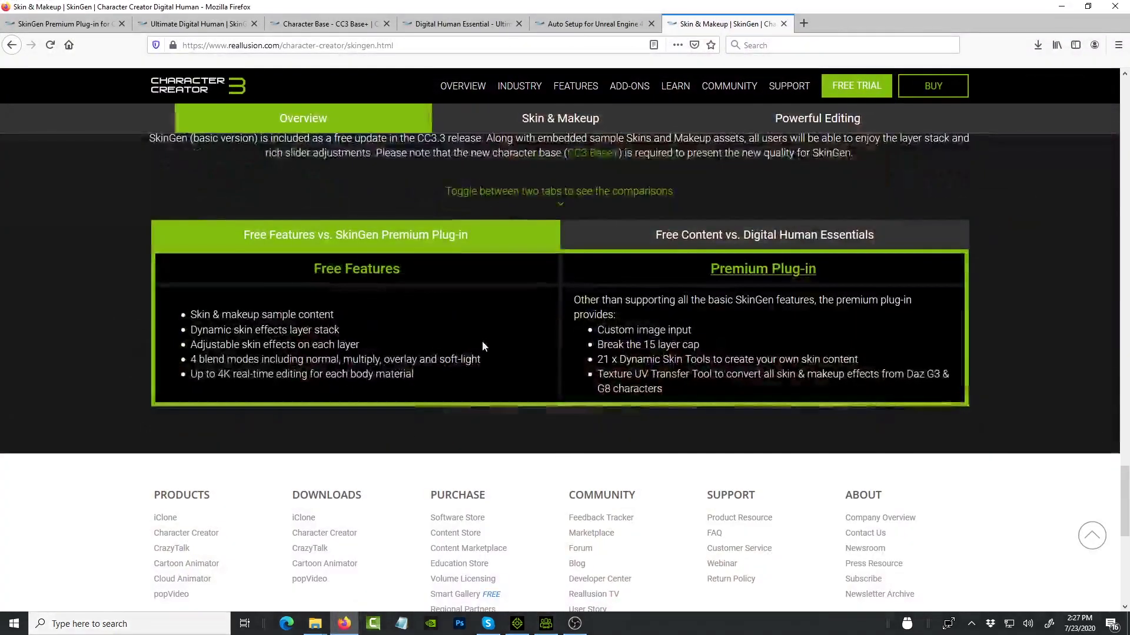
scroll(483, 340, up, 1)
scroll(484, 346, up, 5)
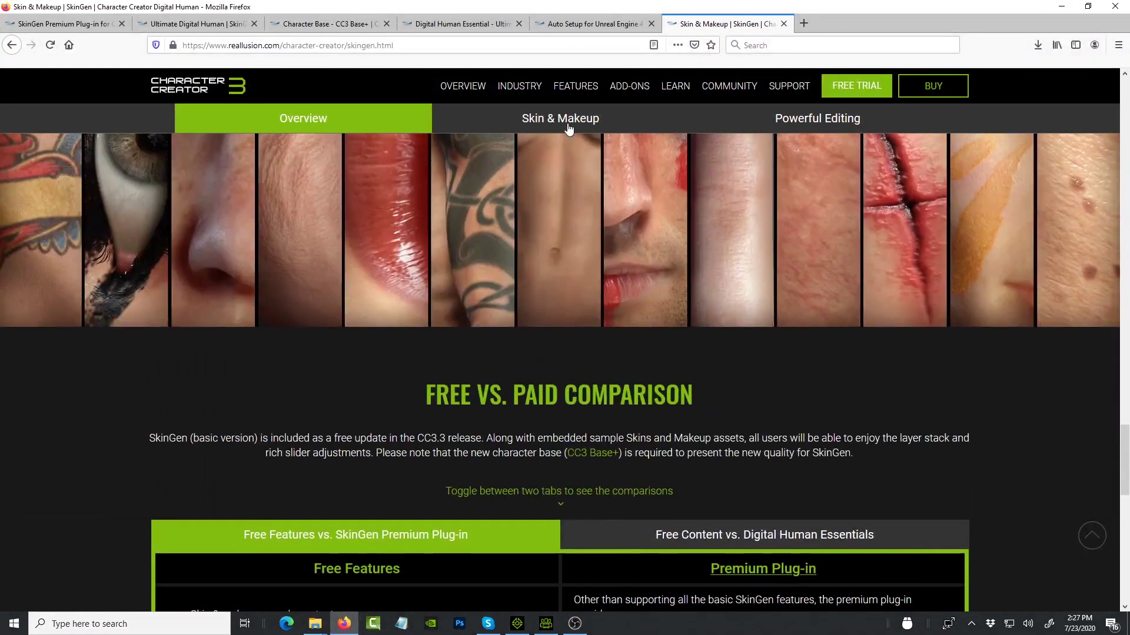
click(560, 118)
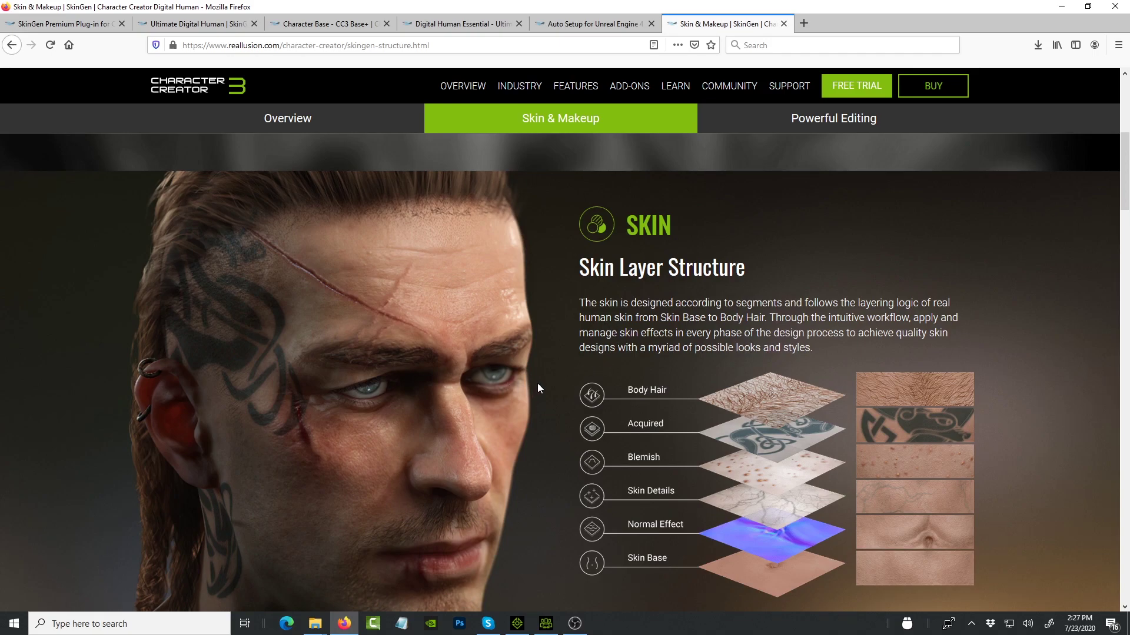
Scroll past the Skin Layer Structure to the foundation, eye, eyelash, eyebrow and lip makeup layers.
scroll(539, 380, down, 4)
scroll(541, 378, up, 4)
scroll(541, 379, down, 4)
scroll(809, 392, up, 2)
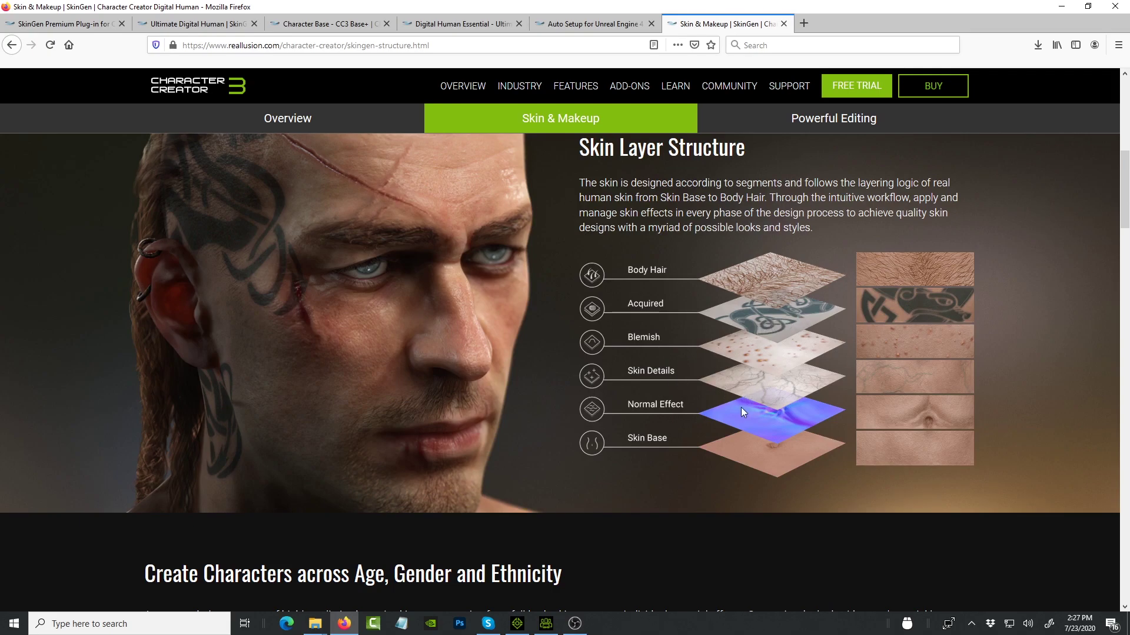
scroll(745, 320, down, 8)
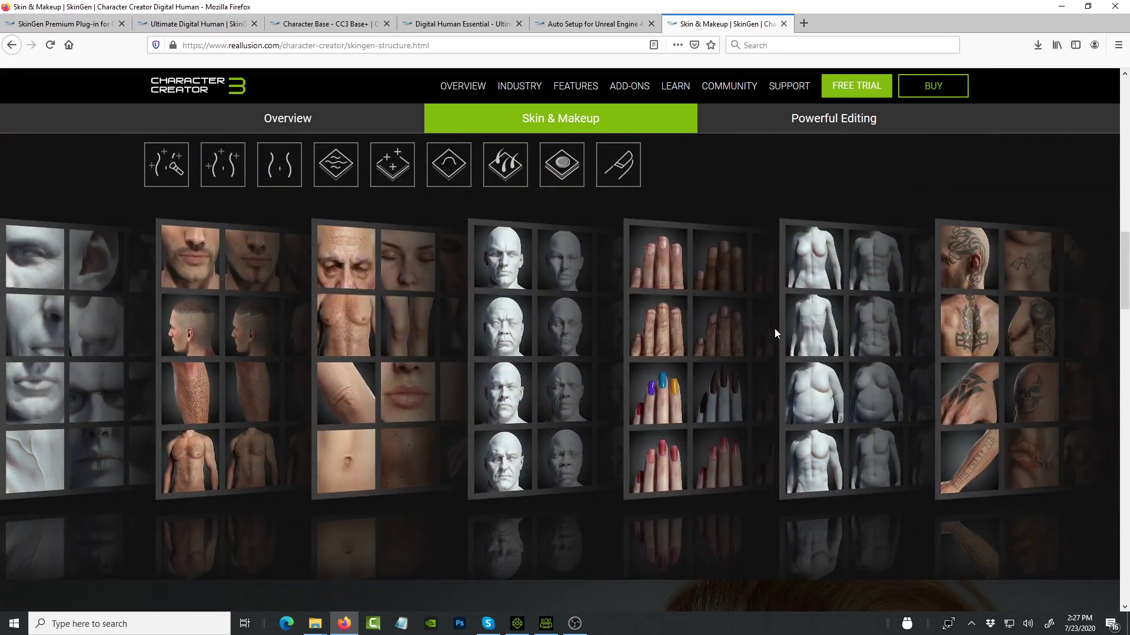
scroll(715, 267, down, 8)
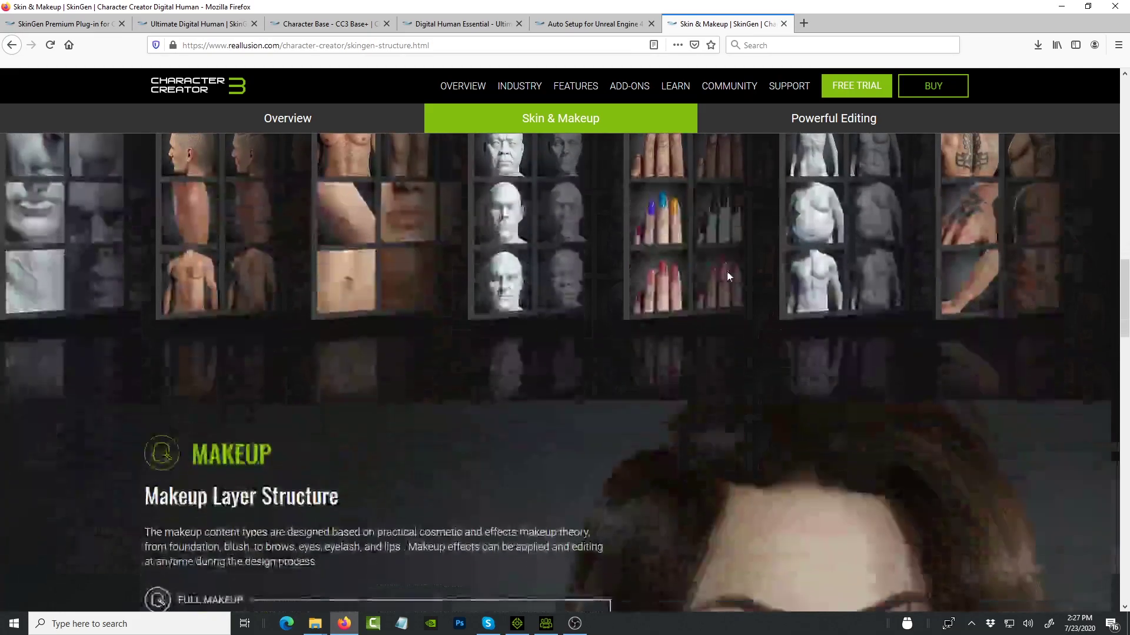
scroll(728, 269, down, 2)
scroll(849, 289, up, 2)
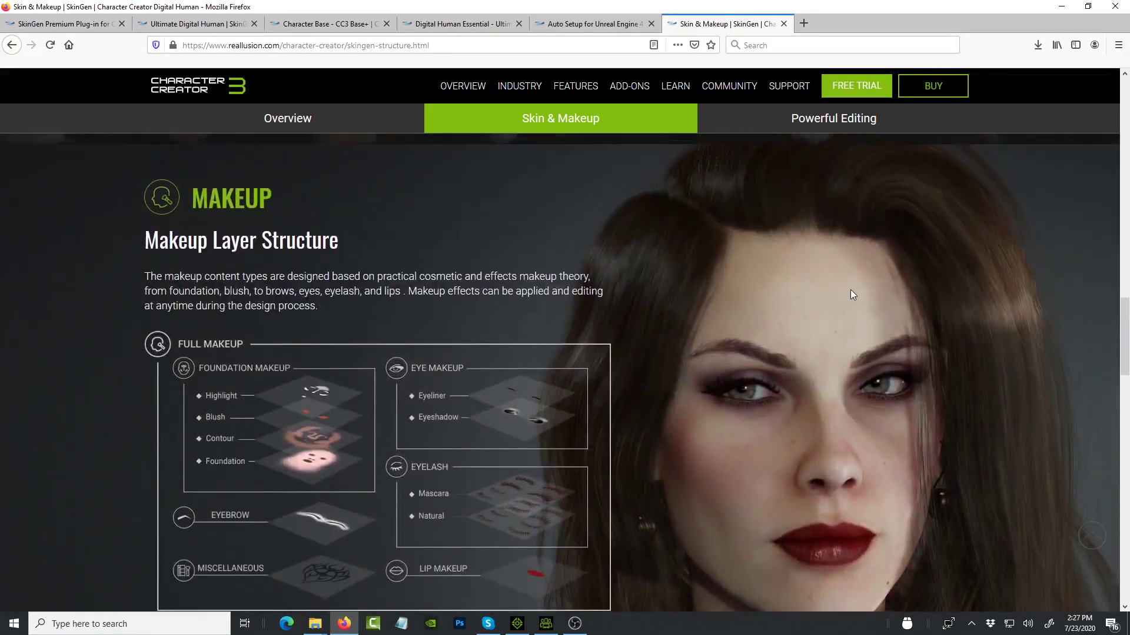
Return to Character Creator 3 and view the clown face from the right side and front.
click(549, 627)
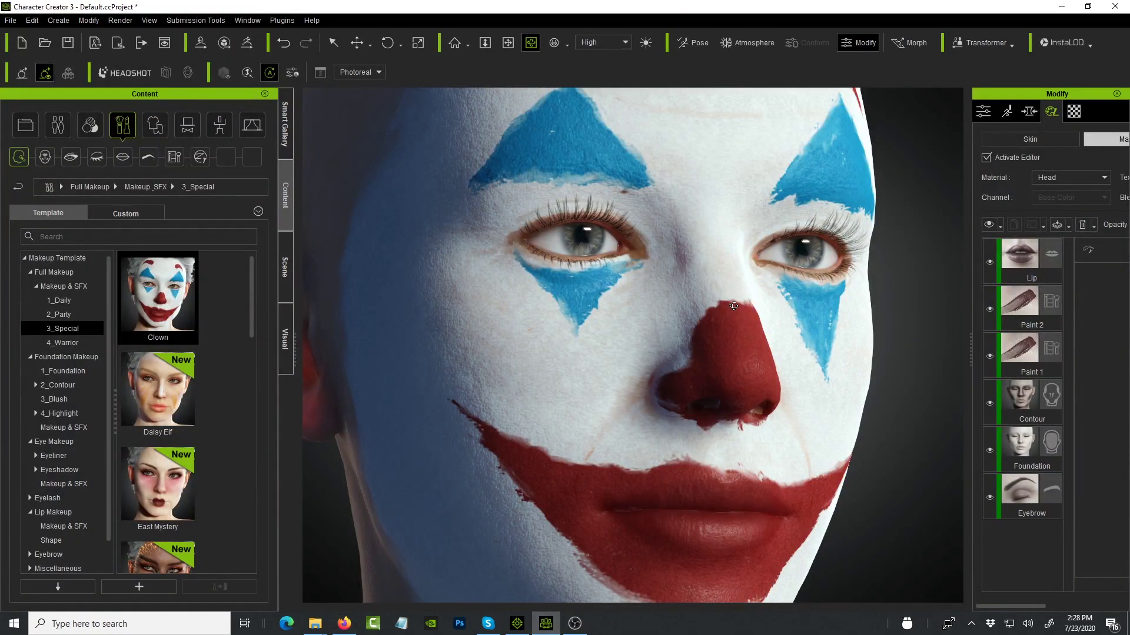
right_drag(674, 313, 513, 335)
mouse_move(521, 344)
right_down()
mouse_move(775, 327)
mouse_move(593, 319)
right_up()
scroll(718, 344, down, 5)
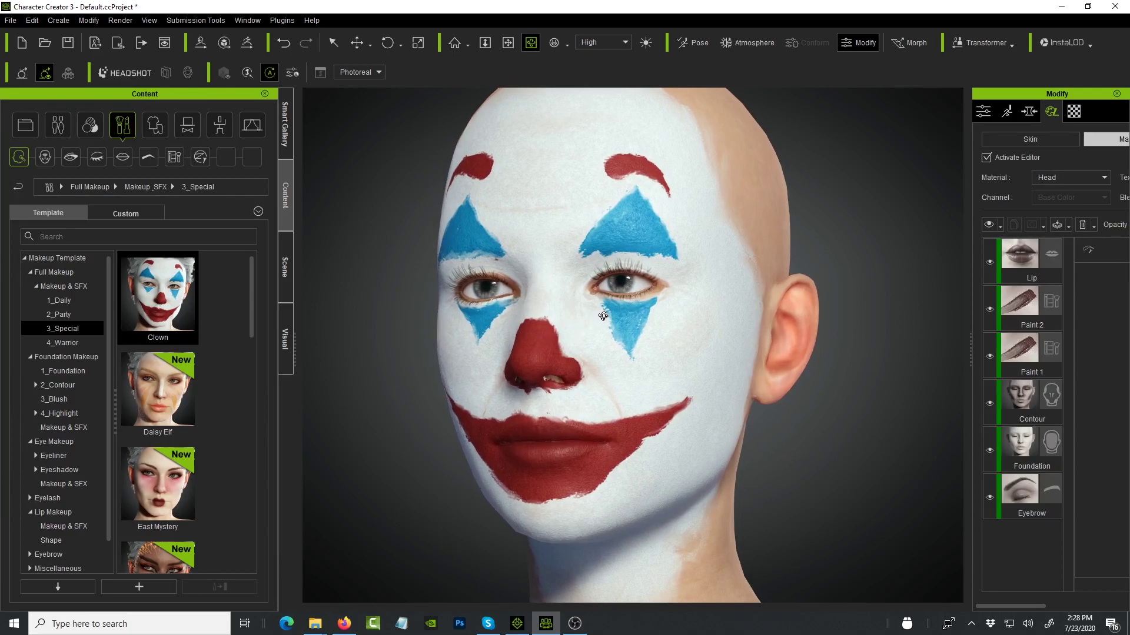
scroll(580, 383, up, 5)
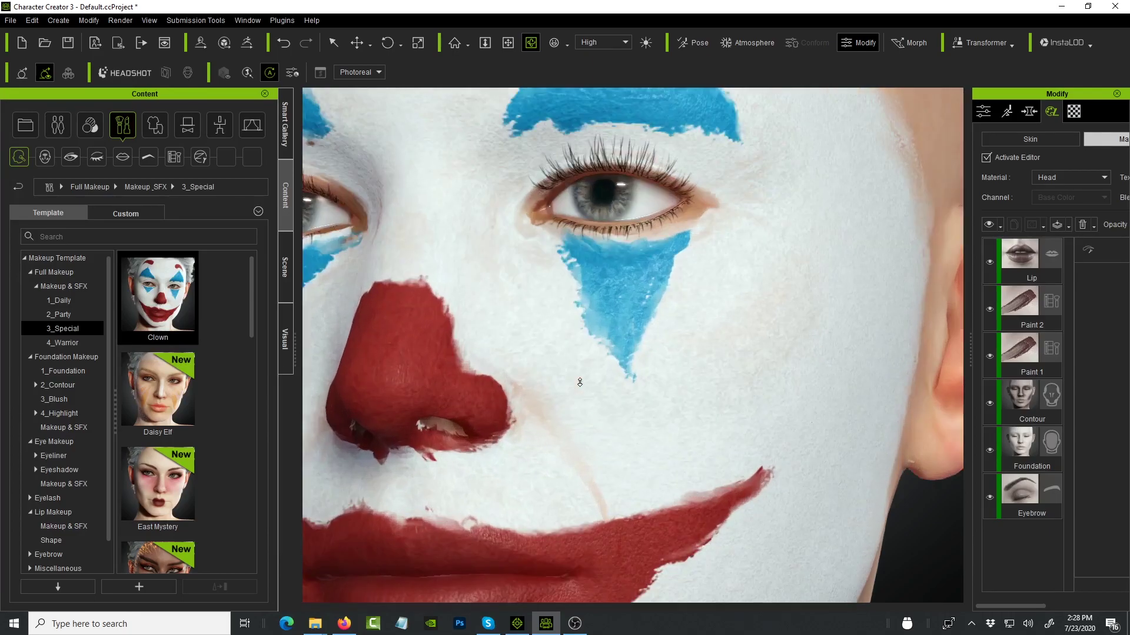
scroll(504, 387, down, 5)
scroll(683, 442, up, 8)
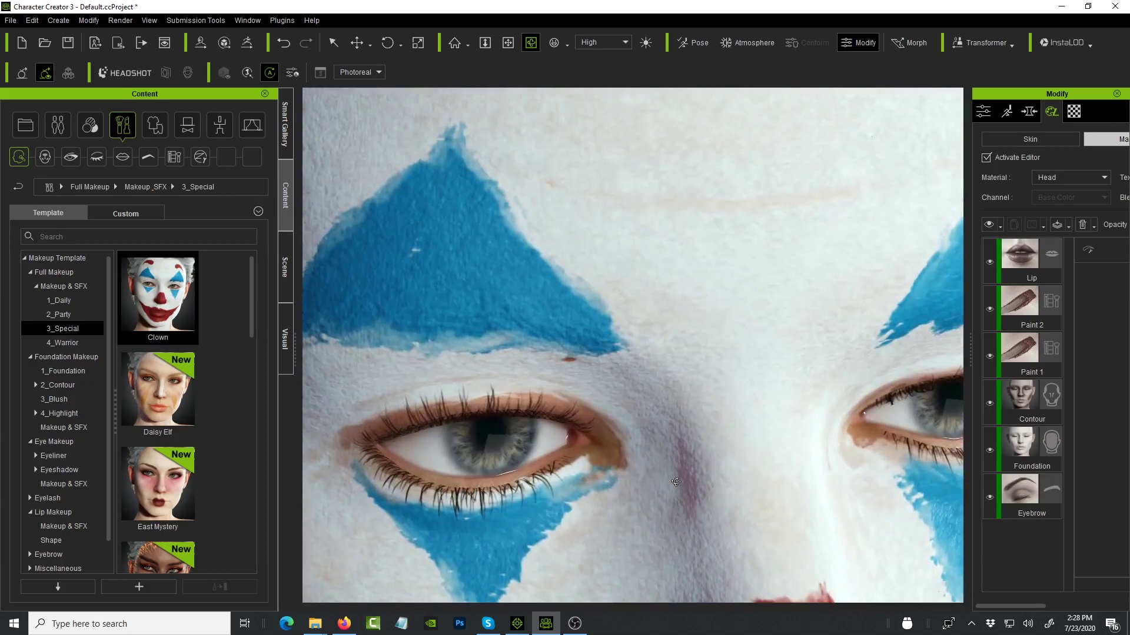
scroll(541, 360, up, 5)
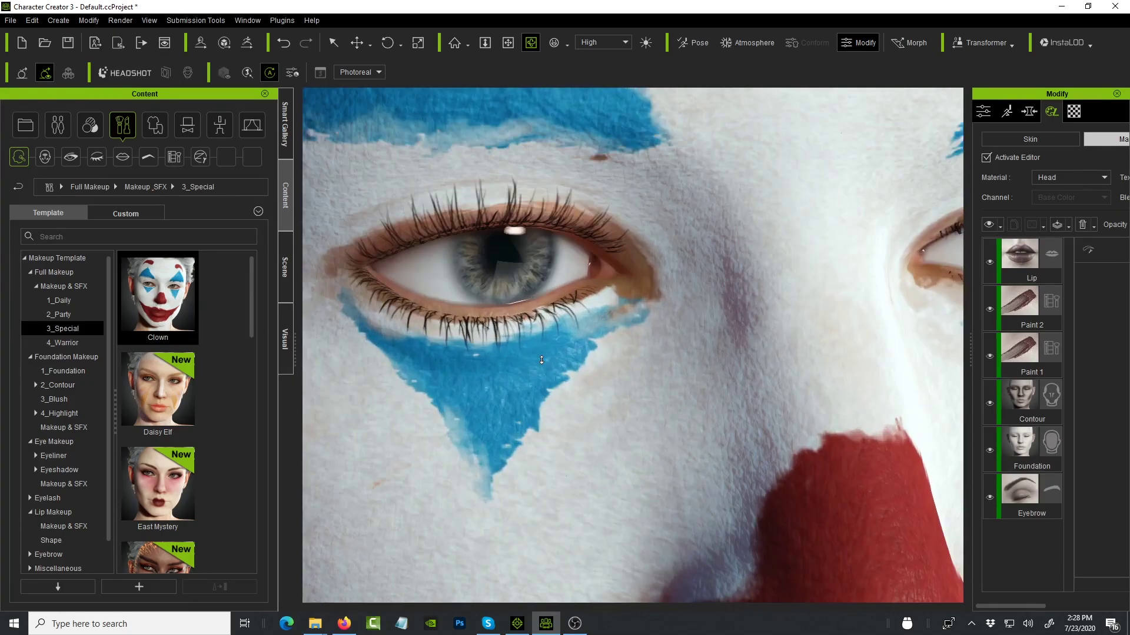
scroll(644, 351, down, 2)
scroll(656, 348, down, 5)
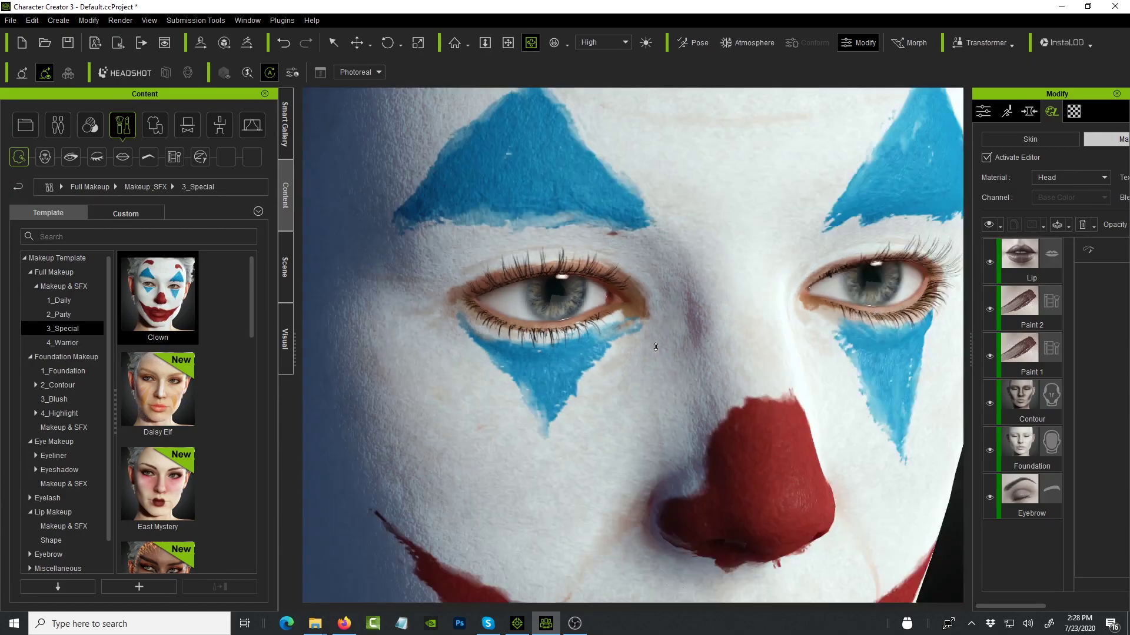
Orbit round to the other ear, then close in on a three-quarter view of the clown head.
right_drag(666, 330, 462, 393)
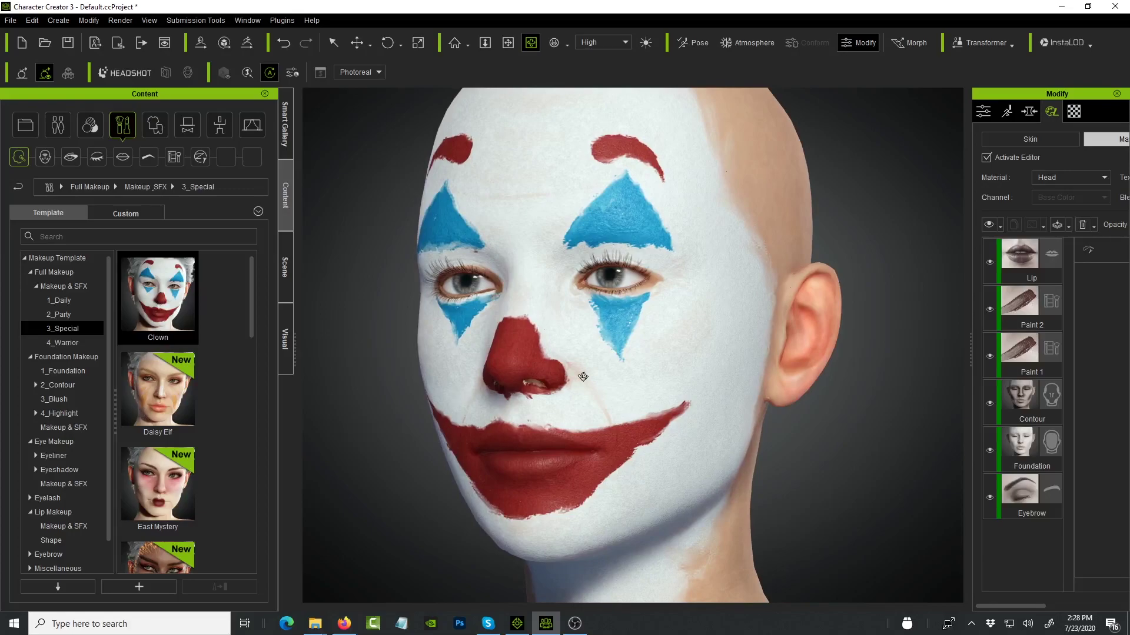
mouse_move(507, 313)
right_down()
mouse_move(751, 361)
mouse_move(765, 376)
mouse_move(597, 391)
mouse_move(530, 382)
mouse_move(687, 343)
mouse_move(588, 362)
right_up()
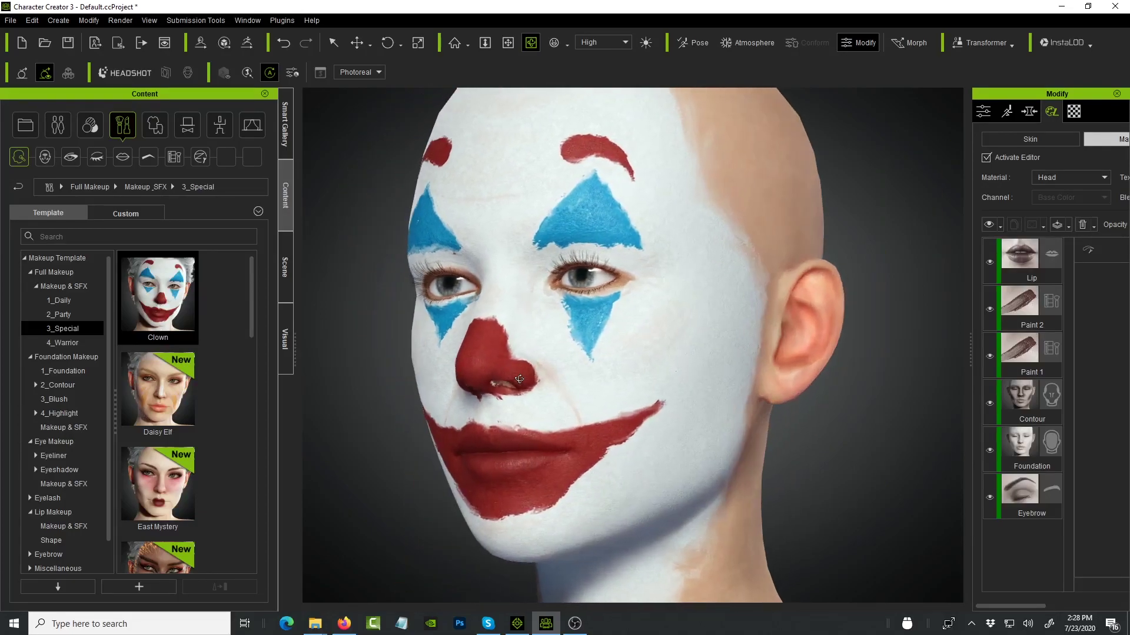
scroll(602, 372, up, 5)
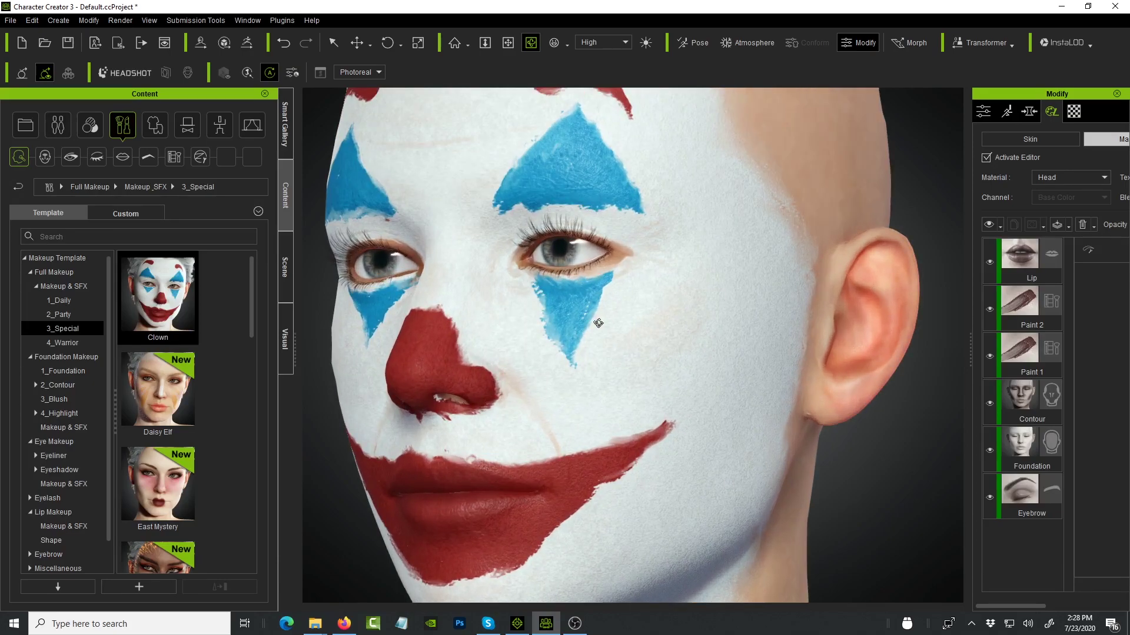
right_drag(500, 327, 707, 326)
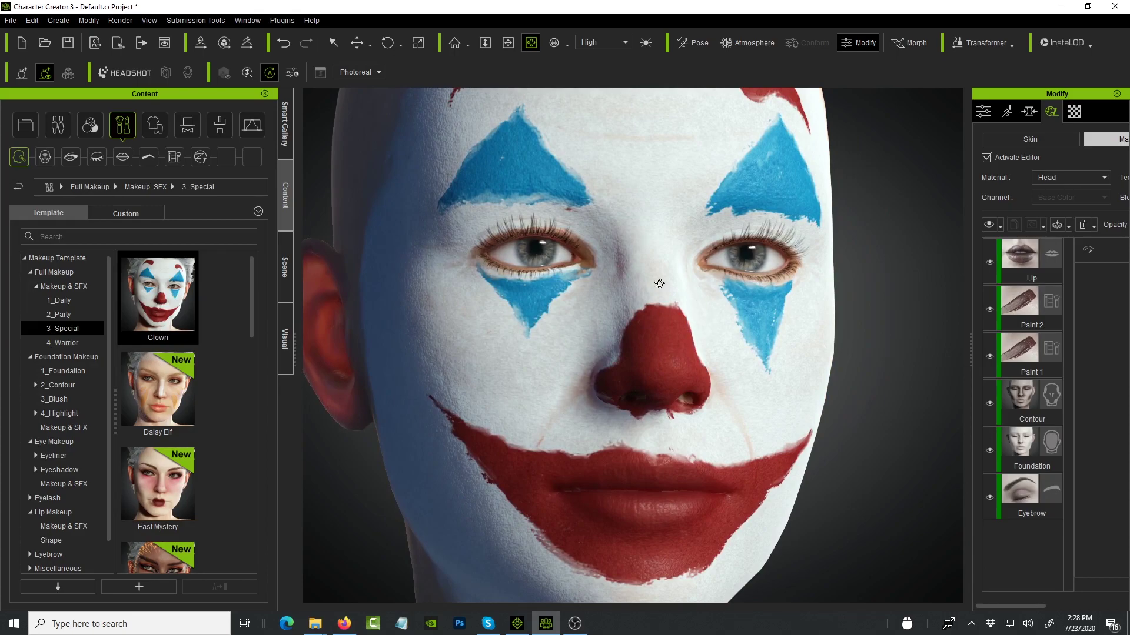
right_drag(601, 261, 682, 266)
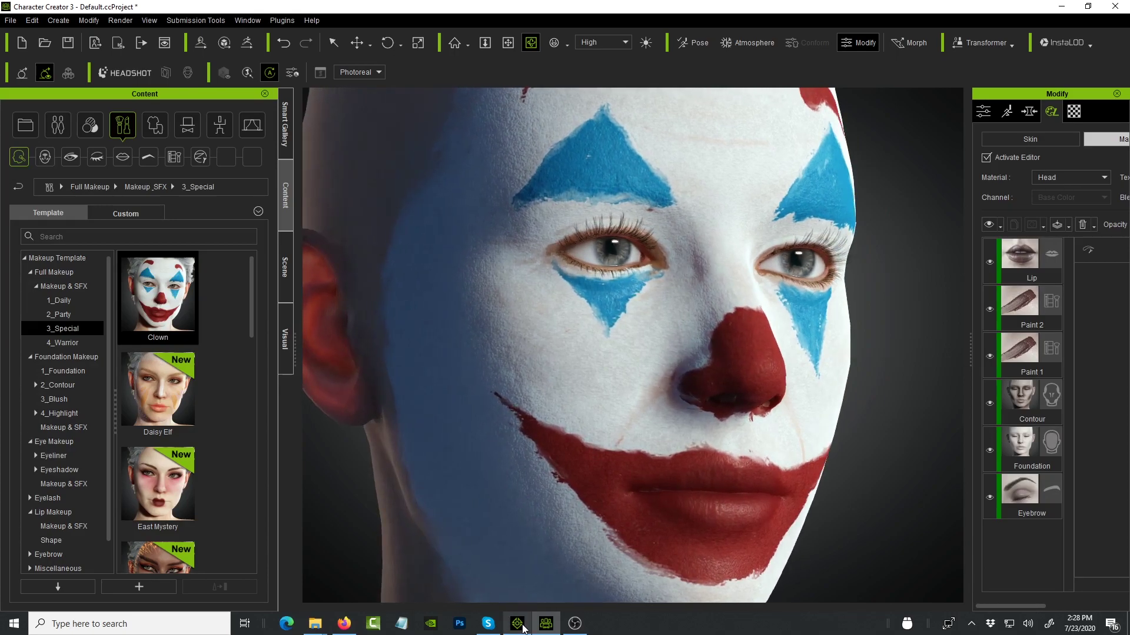
scroll(633, 284, up, 3)
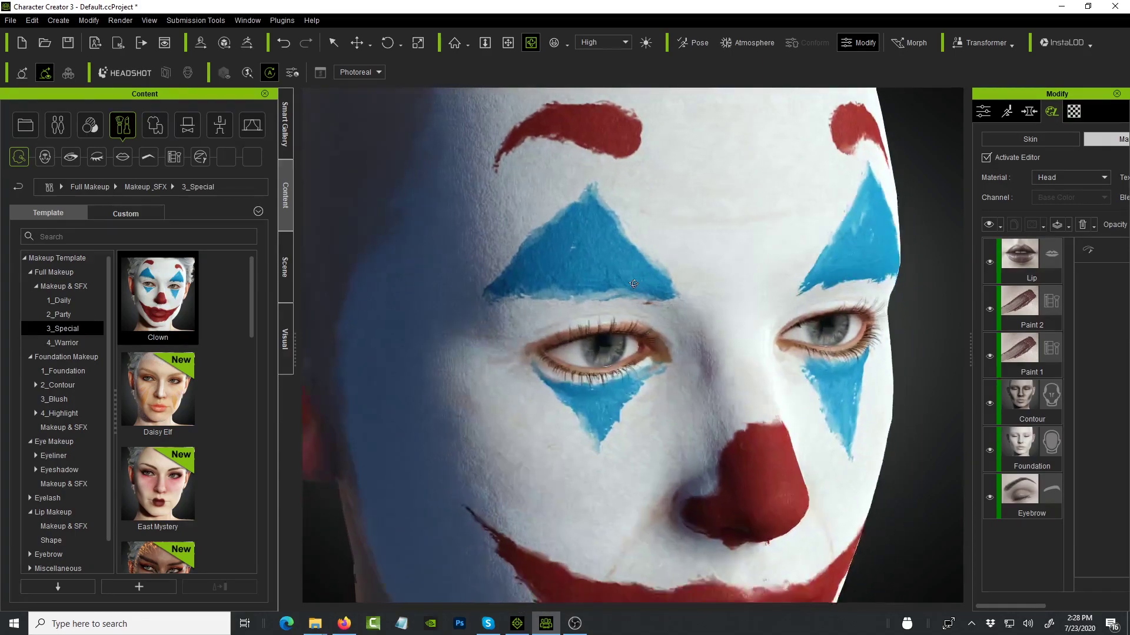